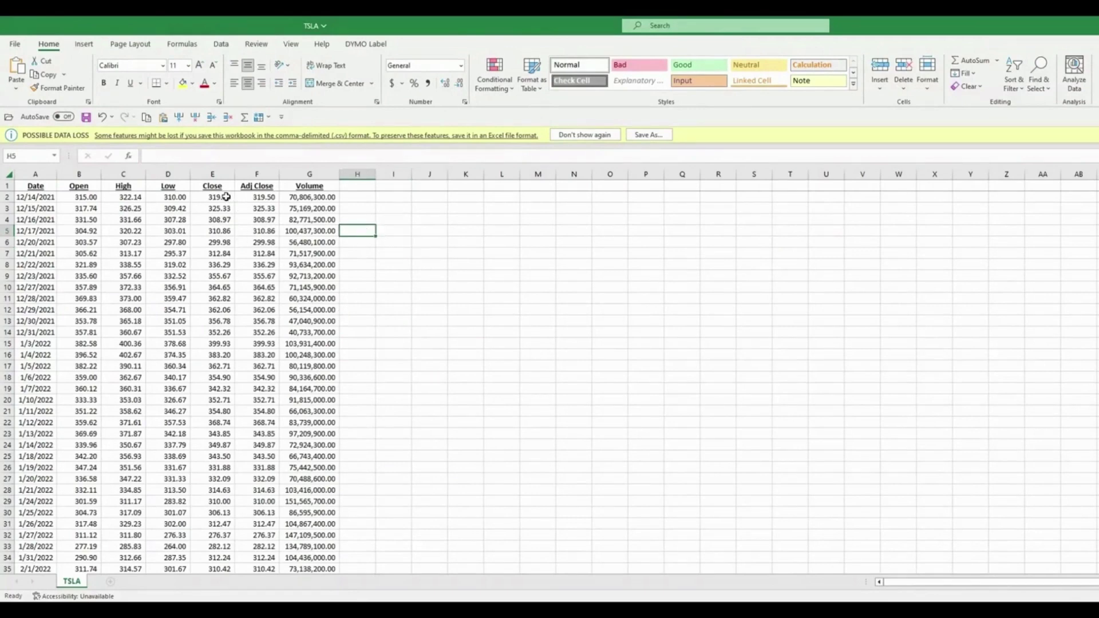
# Look through the first few values in the Close column, ending at cell E2
pyautogui.click(227, 197)
pyautogui.press('Down')
pyautogui.press('Down')
pyautogui.press('Down')
pyautogui.press('Down')
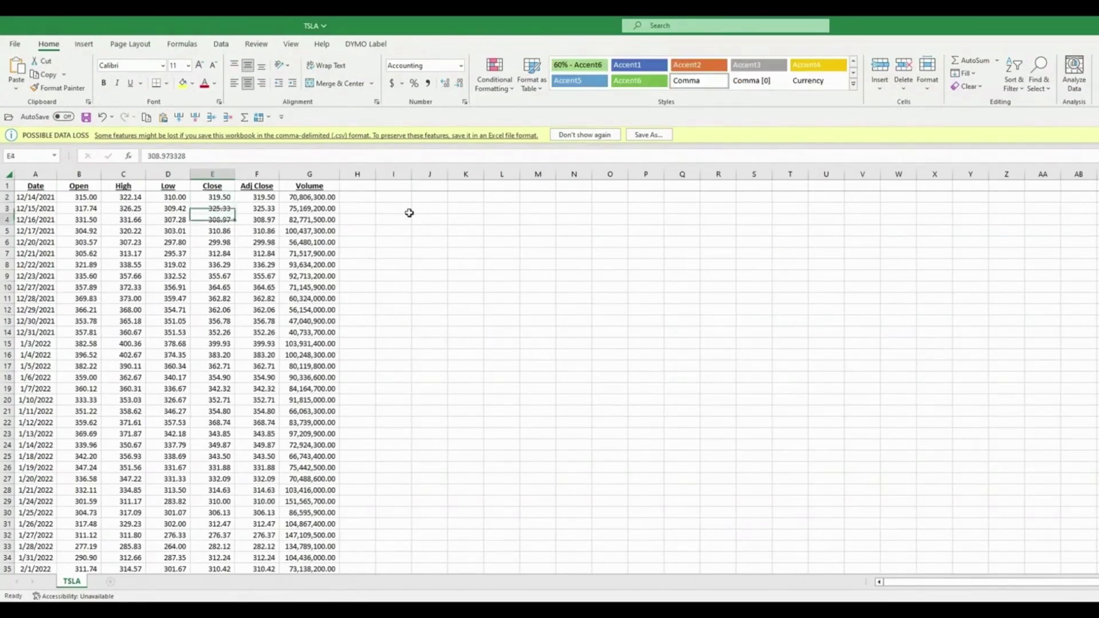
pyautogui.press('Up')
pyautogui.press('Up')
pyautogui.press('Up')
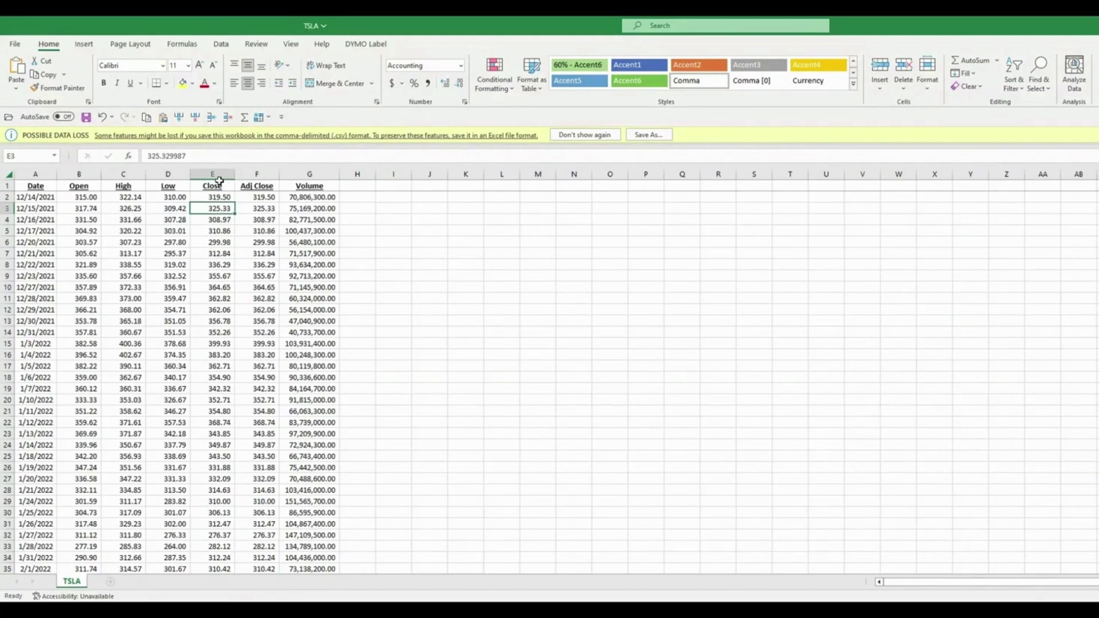
pyautogui.press('Up')
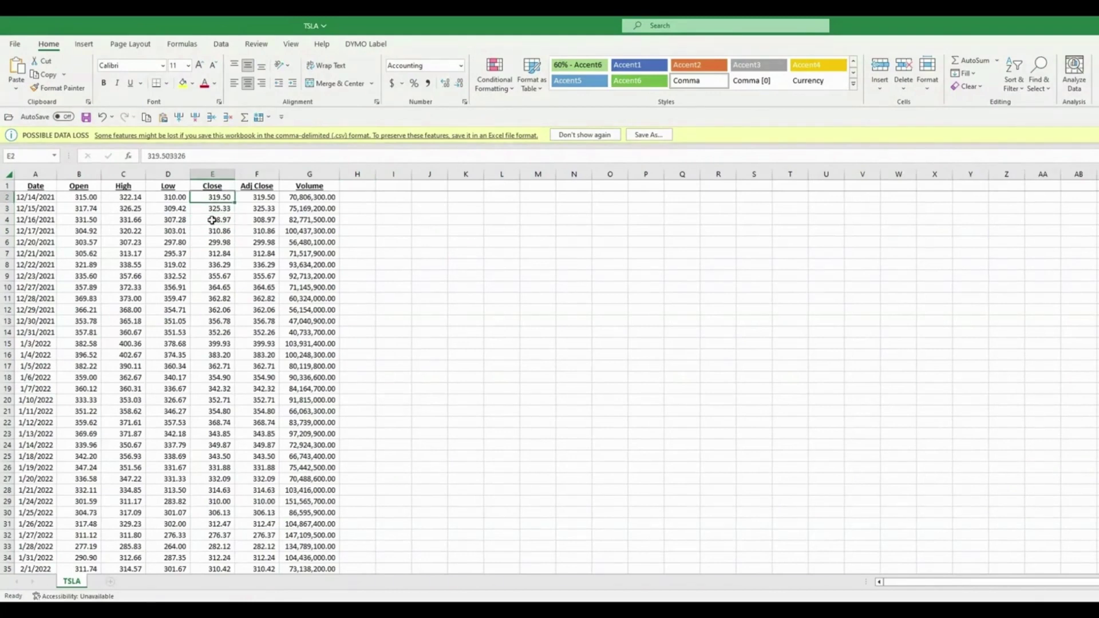
# Compare the Close price in E2 with the Open price in B2 for the first trading day
pyautogui.press('Left')
pyautogui.press('Left')
pyautogui.press('Left')
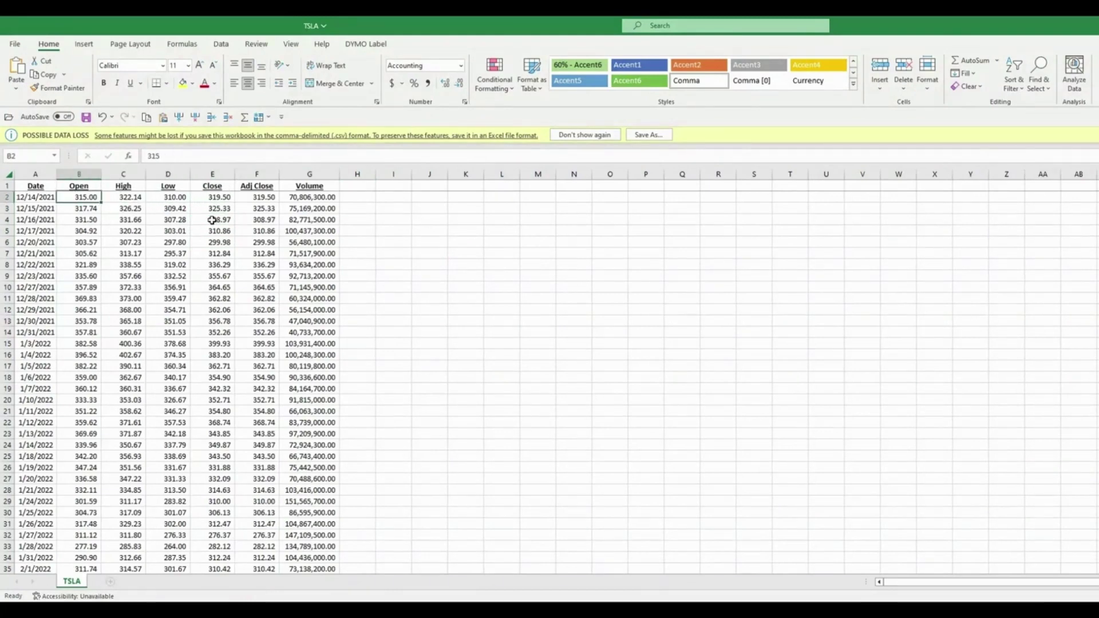
pyautogui.press('Right')
pyautogui.press('Right')
pyautogui.press('Right')
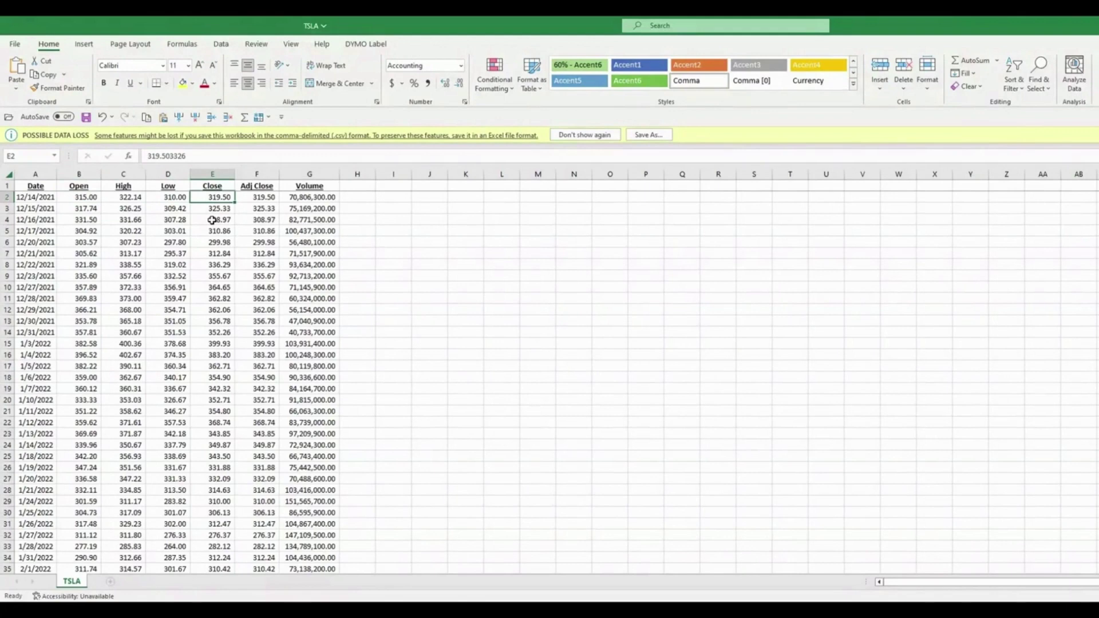
pyautogui.press('Left')
pyautogui.press('Left')
pyautogui.press('Left')
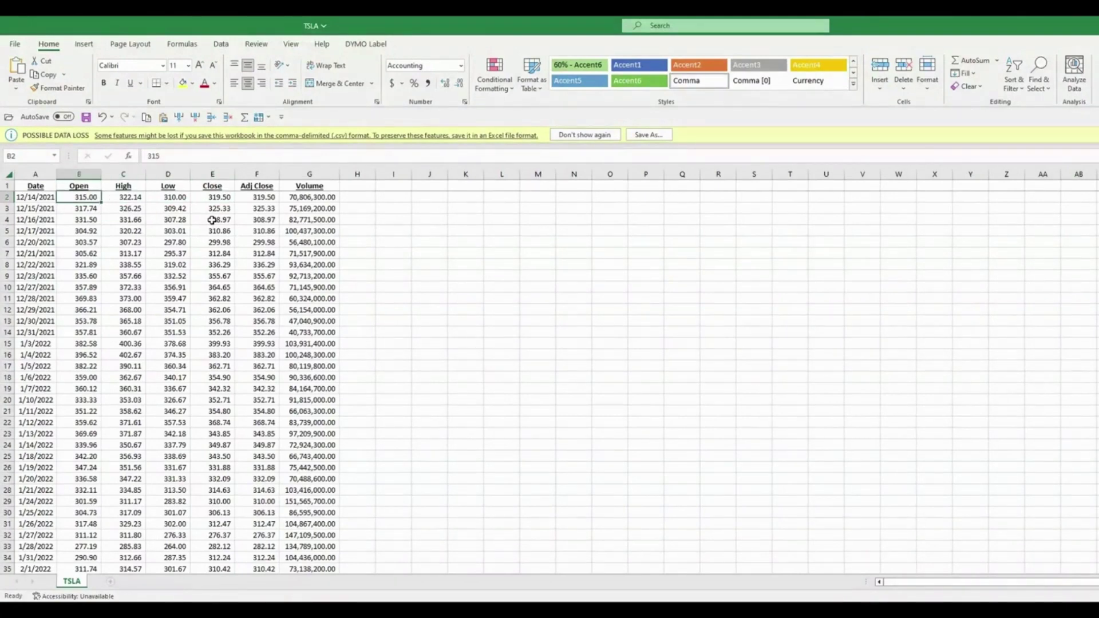
pyautogui.press('Right')
pyautogui.press('Right')
pyautogui.press('Right')
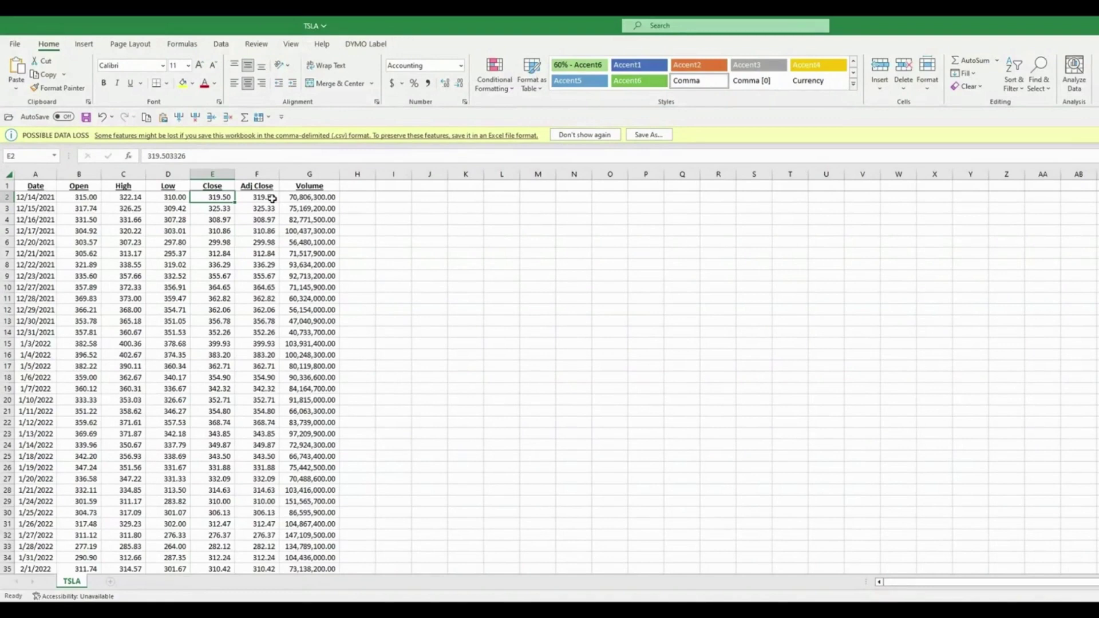
# Select the closing prices E2:E254 and start a conditional formatting rule that uses a formula to determine which cells to format
pyautogui.hotkey('ctrl', 'shift', 'Down')
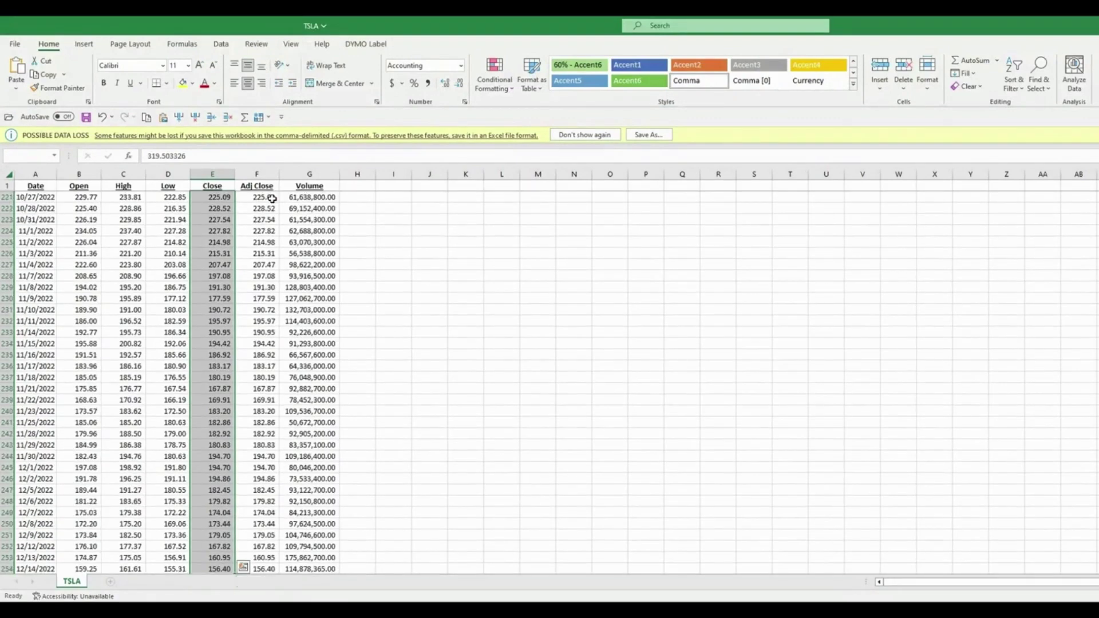
pyautogui.scroll(-4, 287, 272)
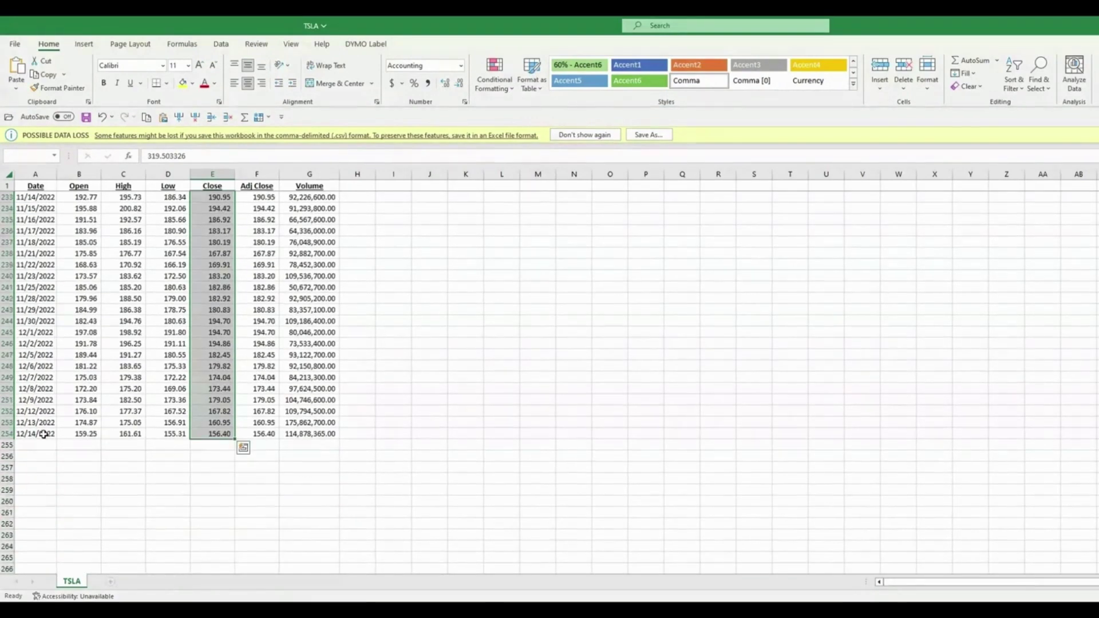
pyautogui.click(500, 68)
pyautogui.scroll(20, 291, 283)
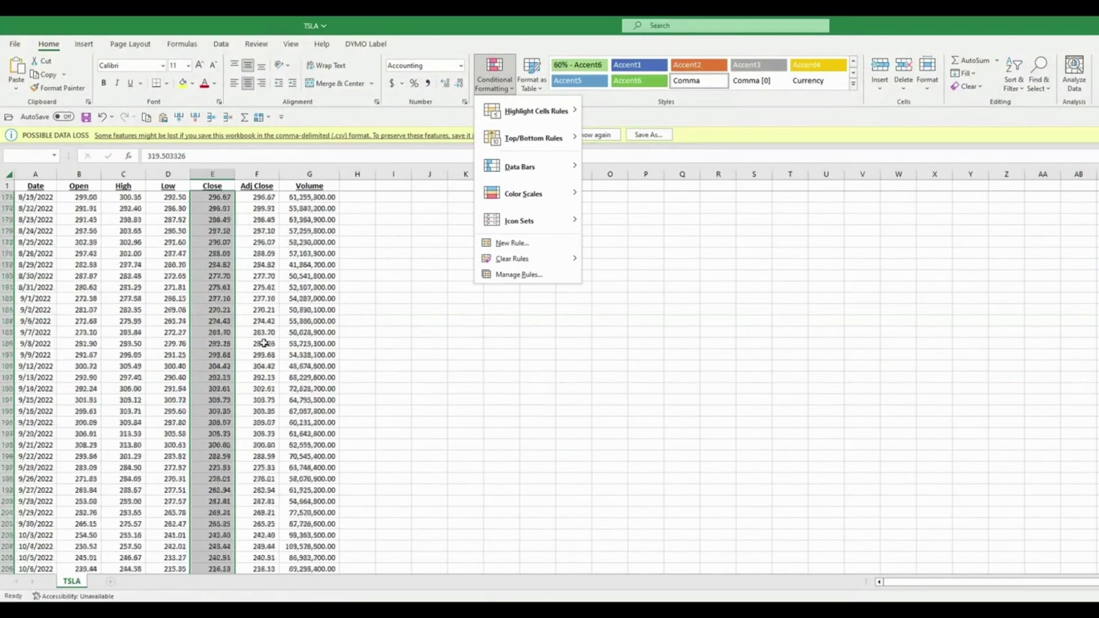
pyautogui.scroll(20, 290, 282)
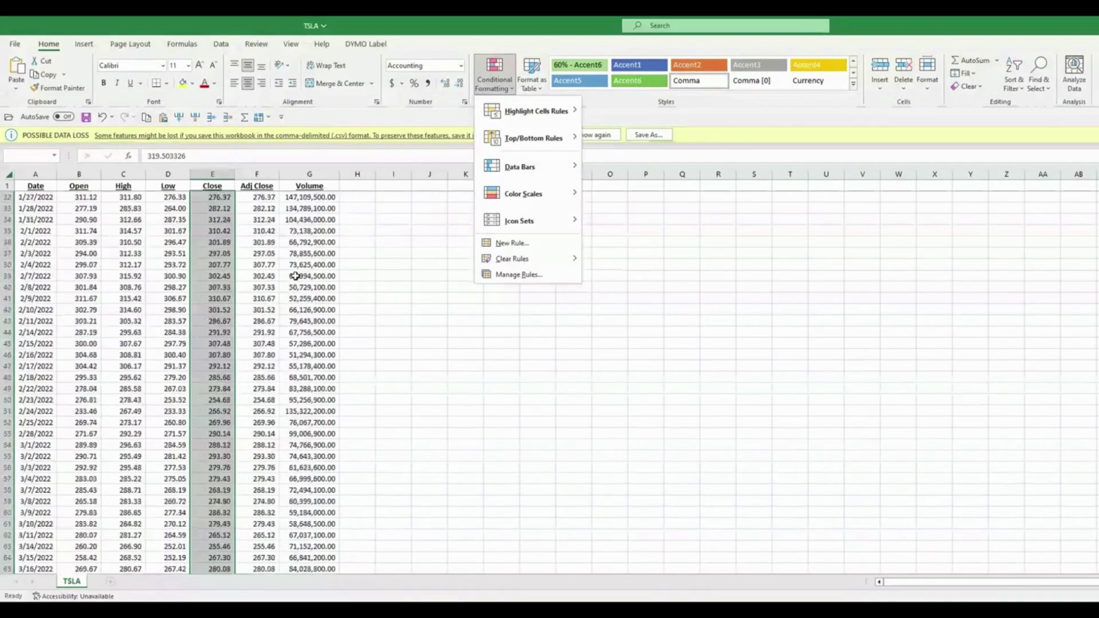
pyautogui.moveTo(556, 104)
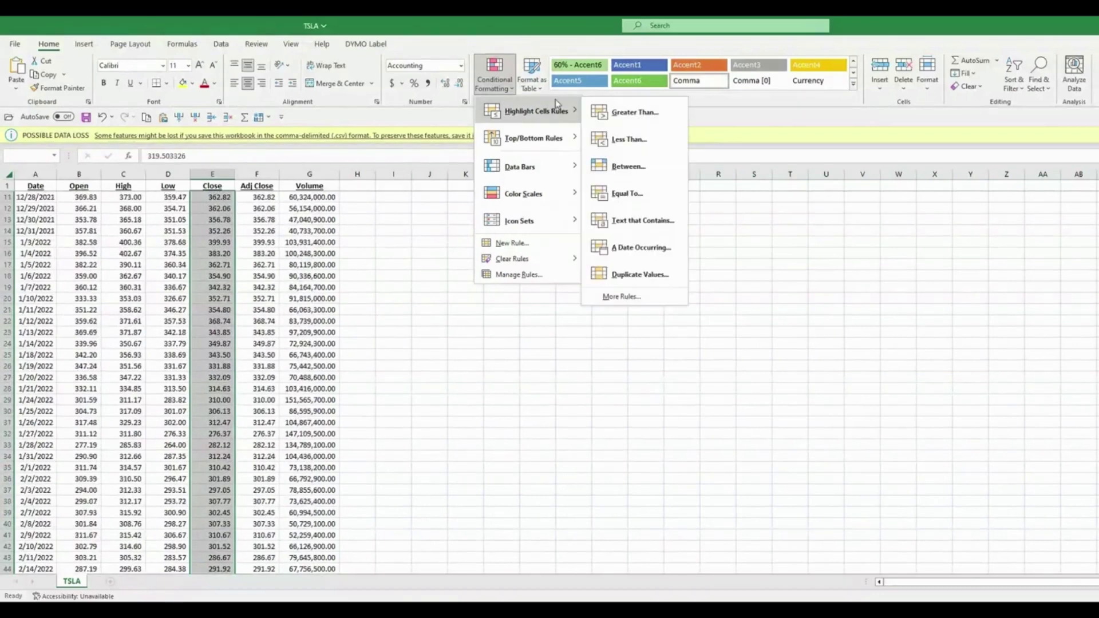
pyautogui.click(624, 294)
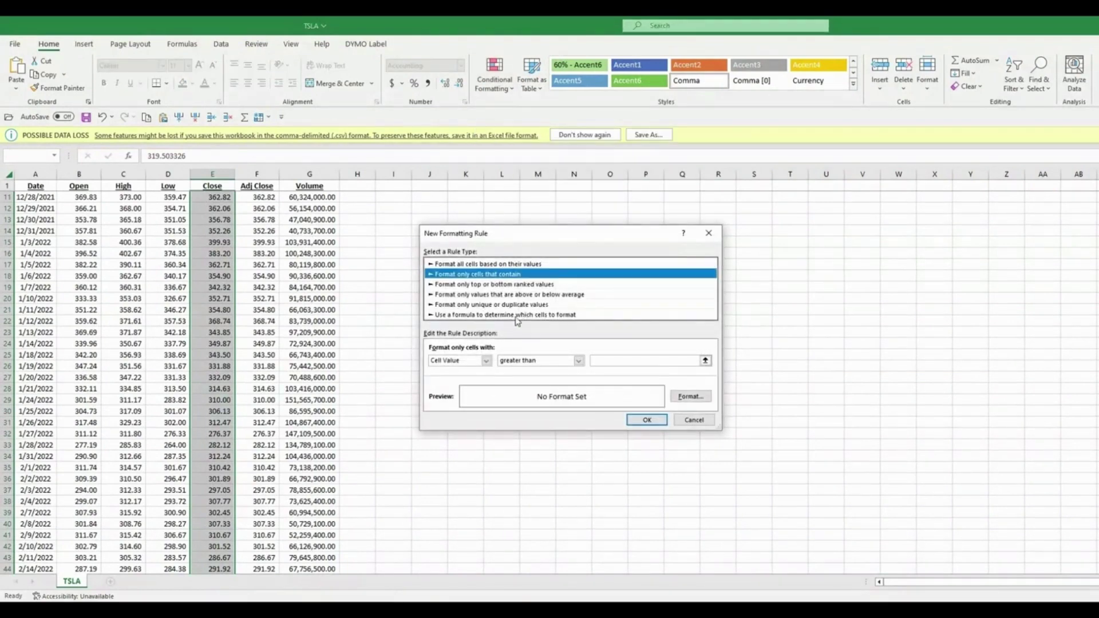
pyautogui.click(560, 315)
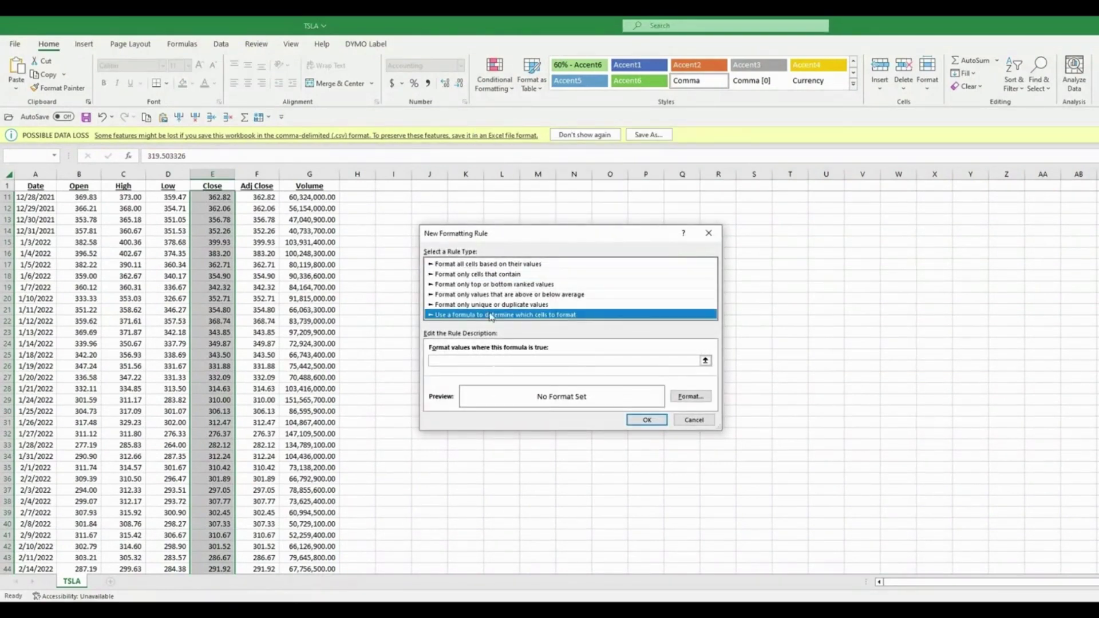
# Begin the rule's formula with the closing price range, =E2:E254, checking its last data row
pyautogui.click(532, 361)
pyautogui.scroll(3, 532, 375)
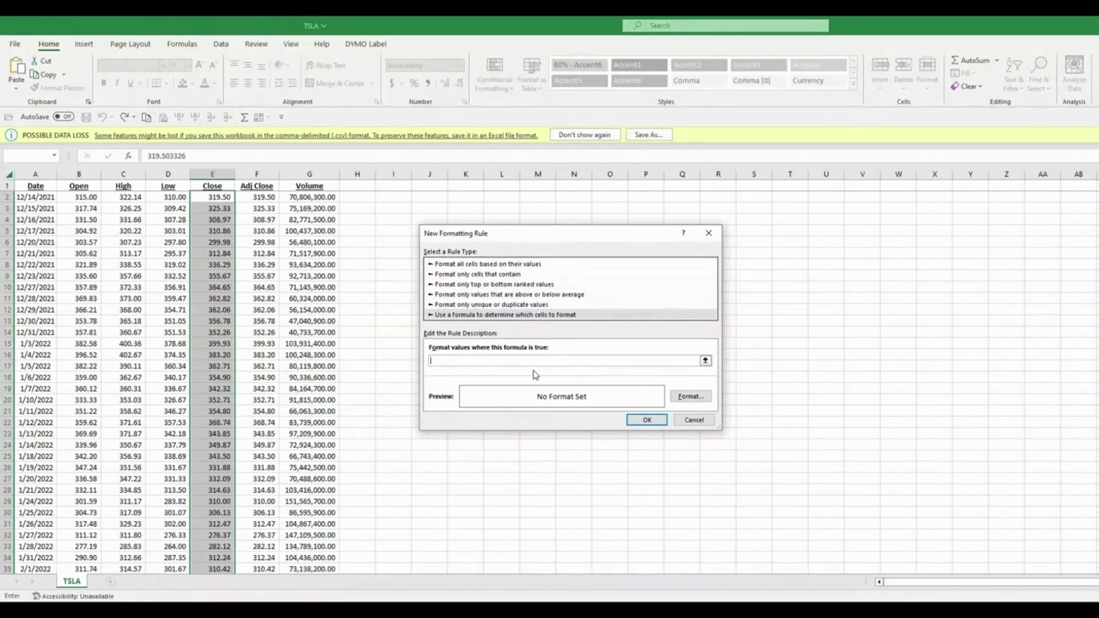
pyautogui.write('=')
pyautogui.write('54')
pyautogui.scroll(-20, 200, 420)
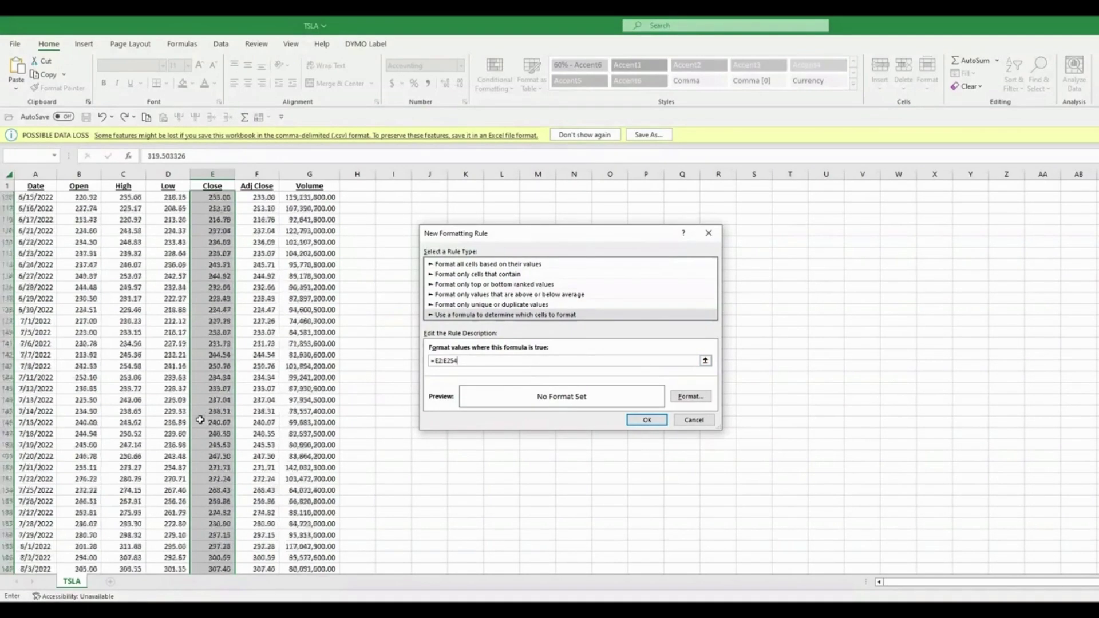
pyautogui.scroll(-20, 200, 419)
pyautogui.scroll(6, 172, 381)
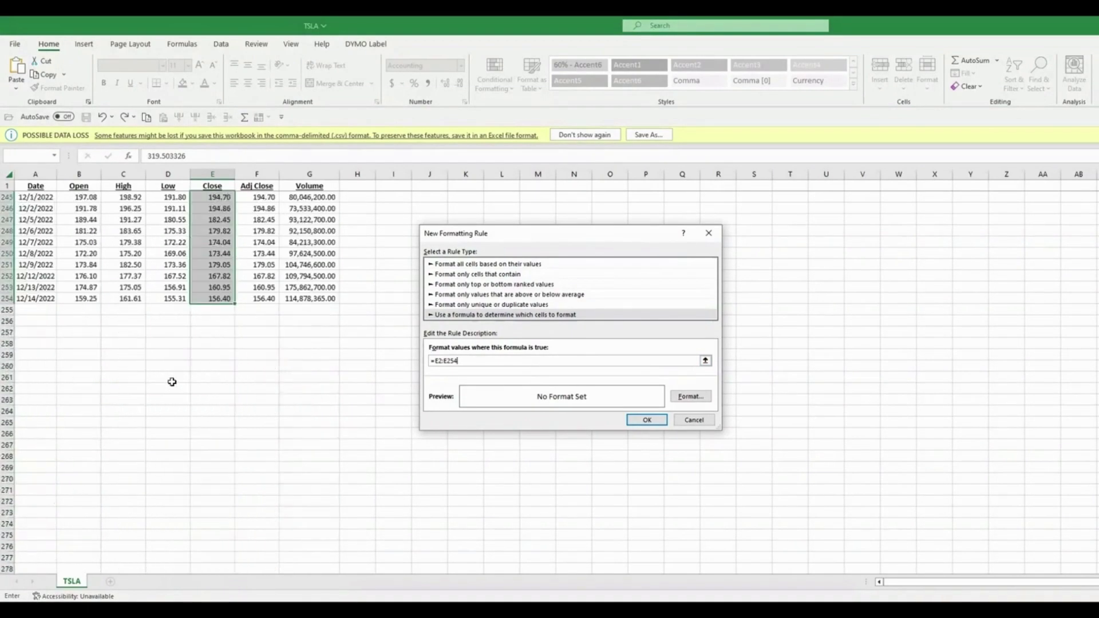
pyautogui.scroll(4, 172, 382)
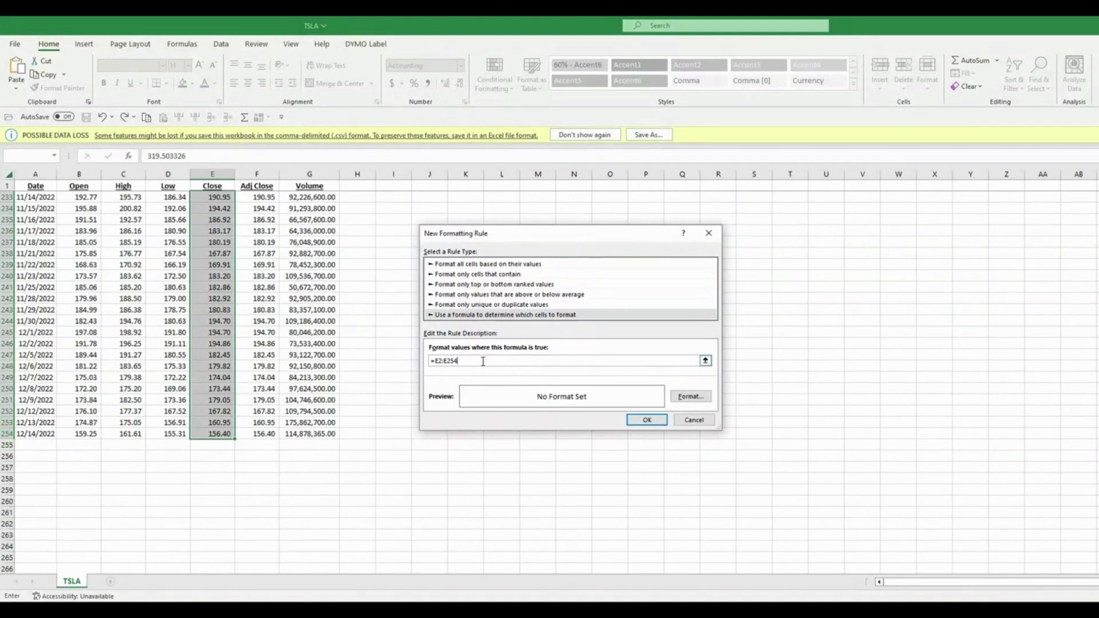
# Complete the rule's formula as =E2:E254>B2:B254 so closing prices are tested against opening prices
pyautogui.write('>')
pyautogui.write('E')
pyautogui.press('BackSpace')
pyautogui.write('2')
pyautogui.scroll(20, 109, 417)
pyautogui.scroll(20, 108, 418)
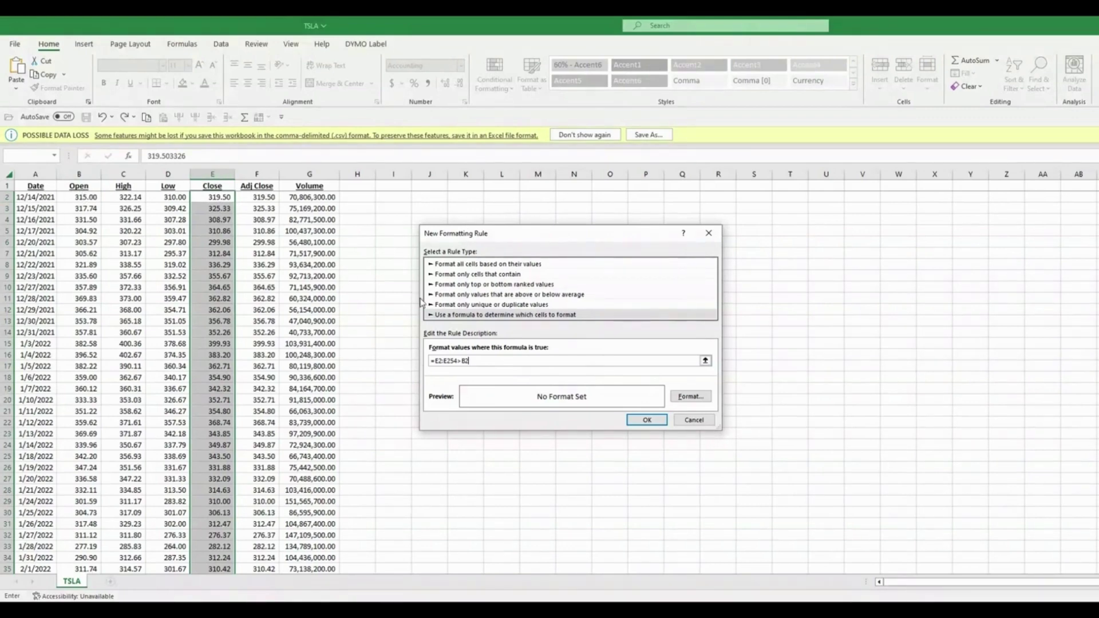
pyautogui.write(':B254')
# Give the rule a light green background fill and apply it to the closing prices
pyautogui.click(688, 397)
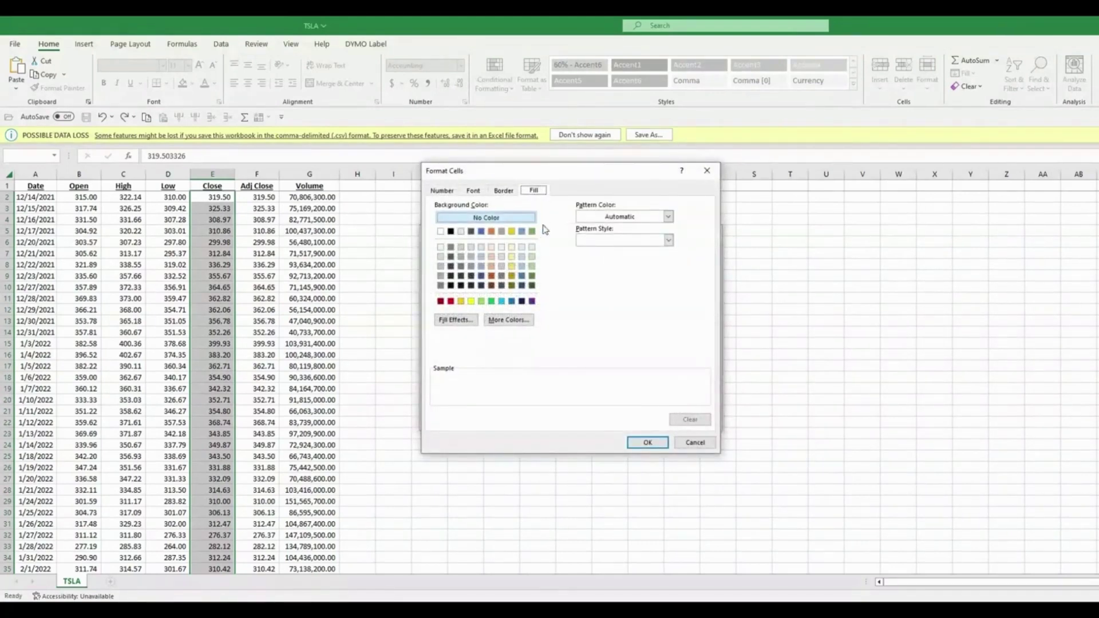
pyautogui.click(531, 266)
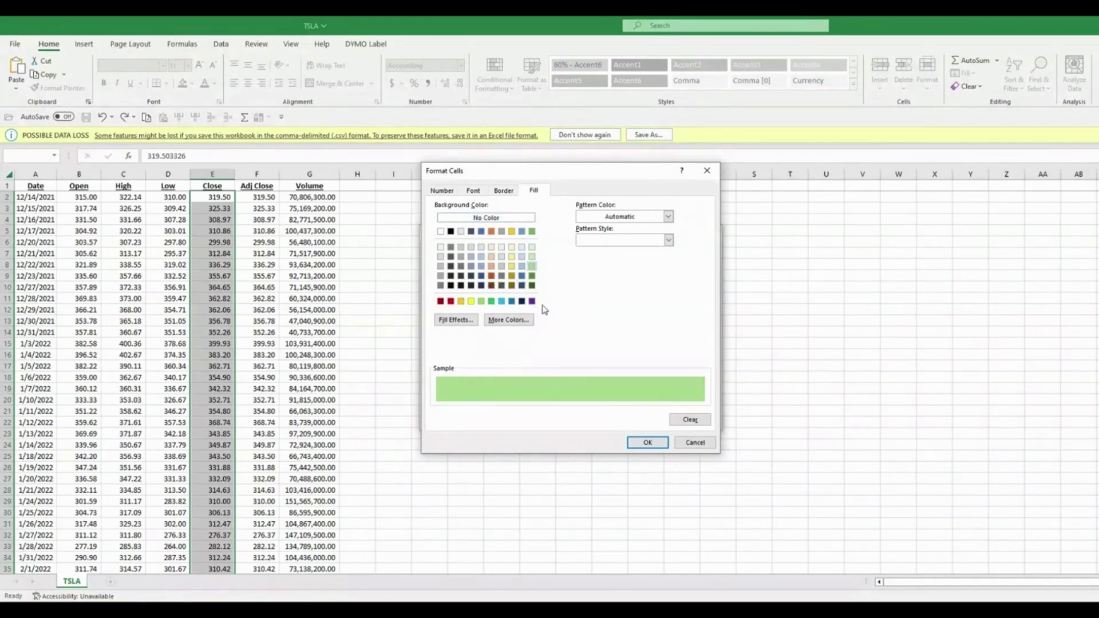
pyautogui.click(656, 441)
pyautogui.click(646, 420)
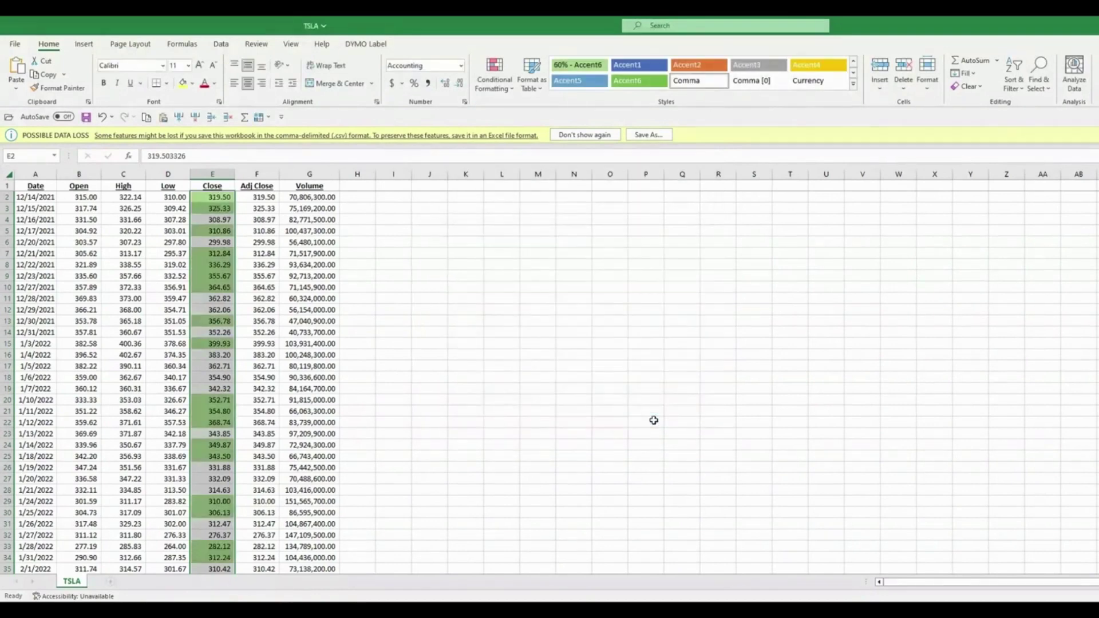
# Check the highlighting of the Close price in row 2 against that day's Open price
pyautogui.click(252, 222)
pyautogui.click(168, 198)
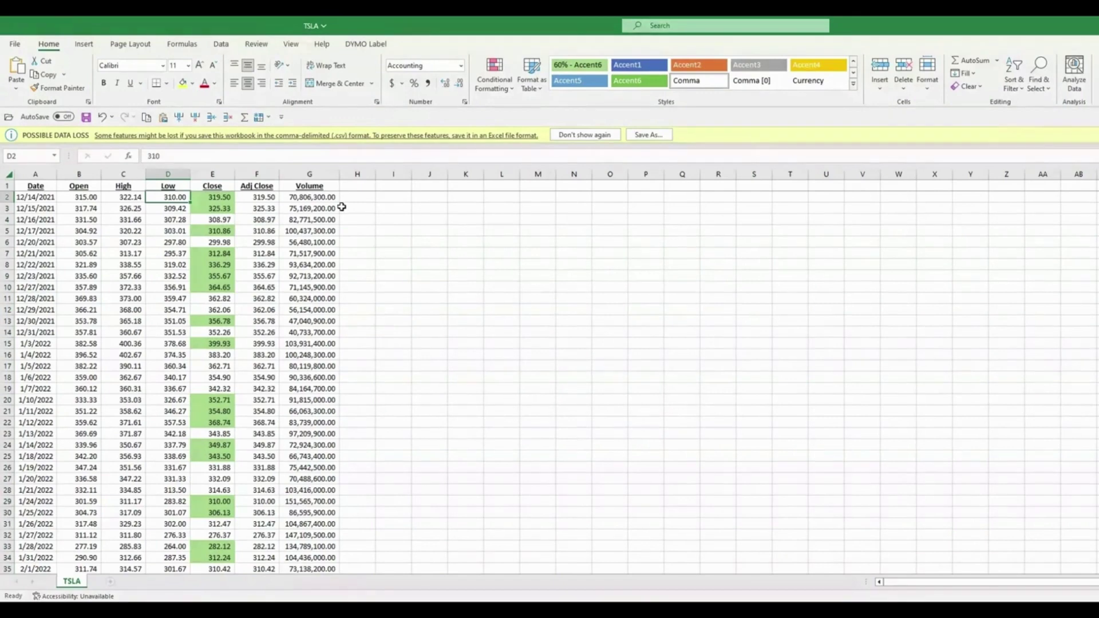
pyautogui.press('Right')
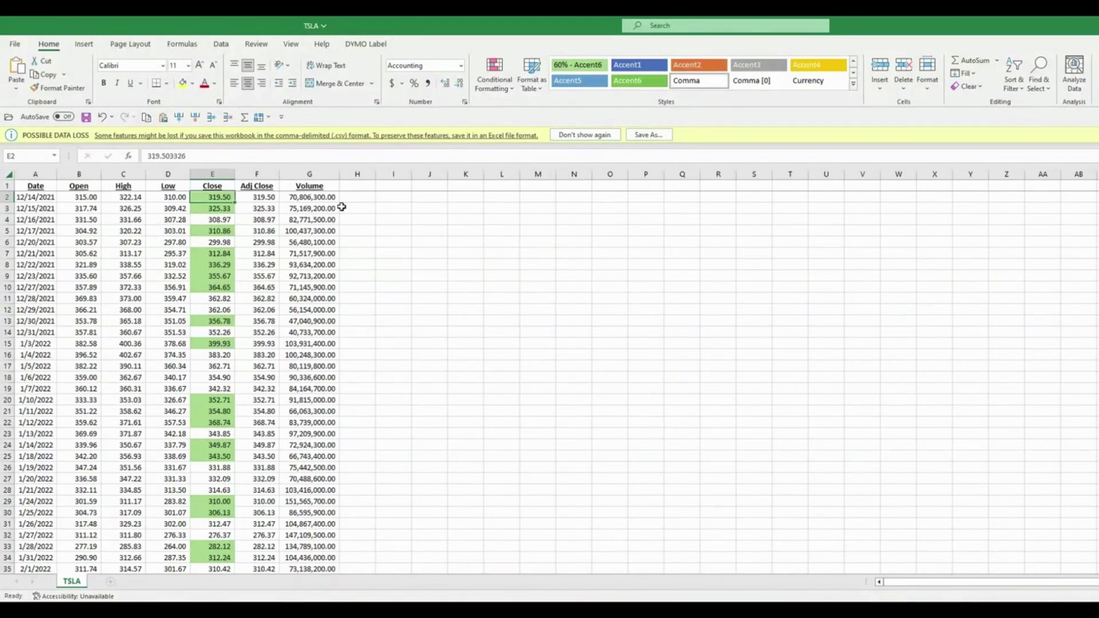
pyautogui.press('Left')
pyautogui.press('Left')
pyautogui.press('Left')
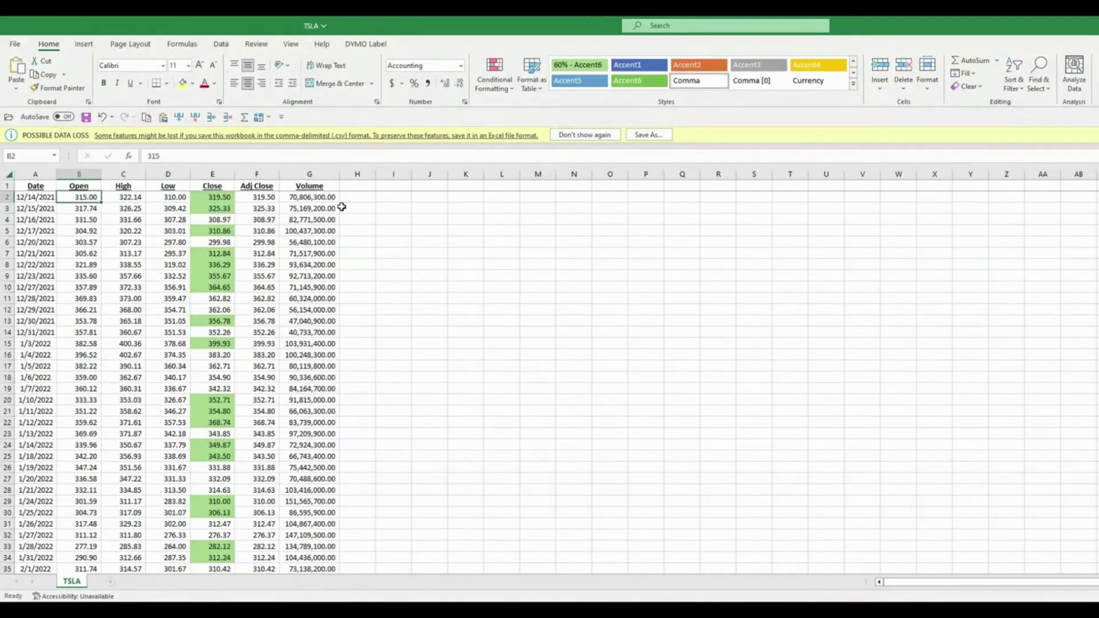
pyautogui.press('Right')
pyautogui.press('Right')
pyautogui.press('Right')
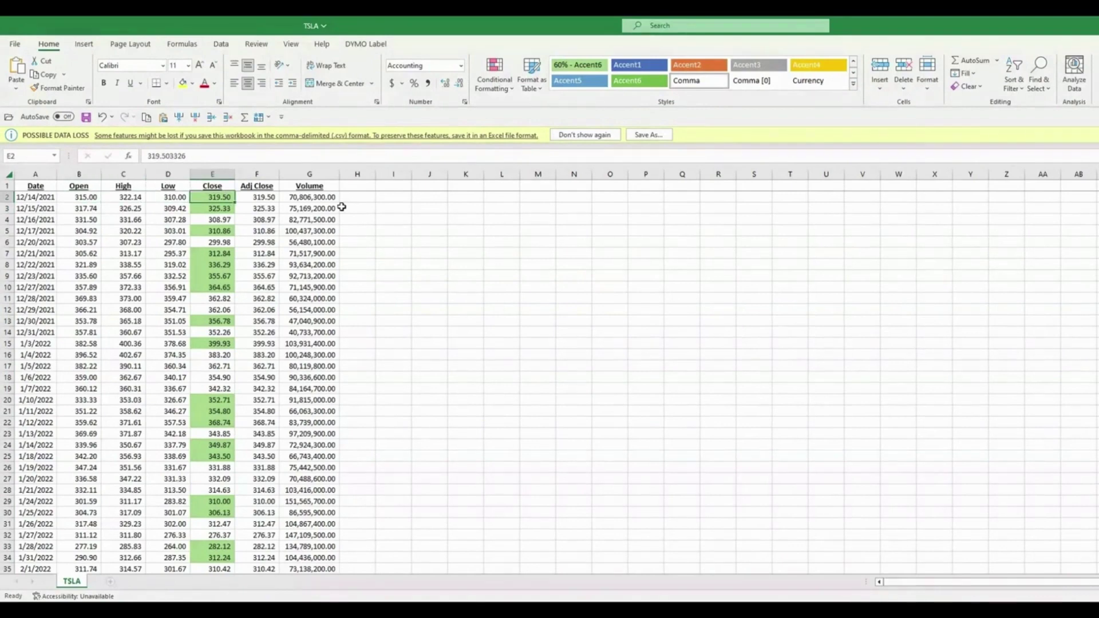
# Check the formatting of the Close price in row 3 against its Open price, and inspect the Close cell in row 4
pyautogui.press('Down')
pyautogui.press('Left')
pyautogui.press('Left')
pyautogui.press('Left')
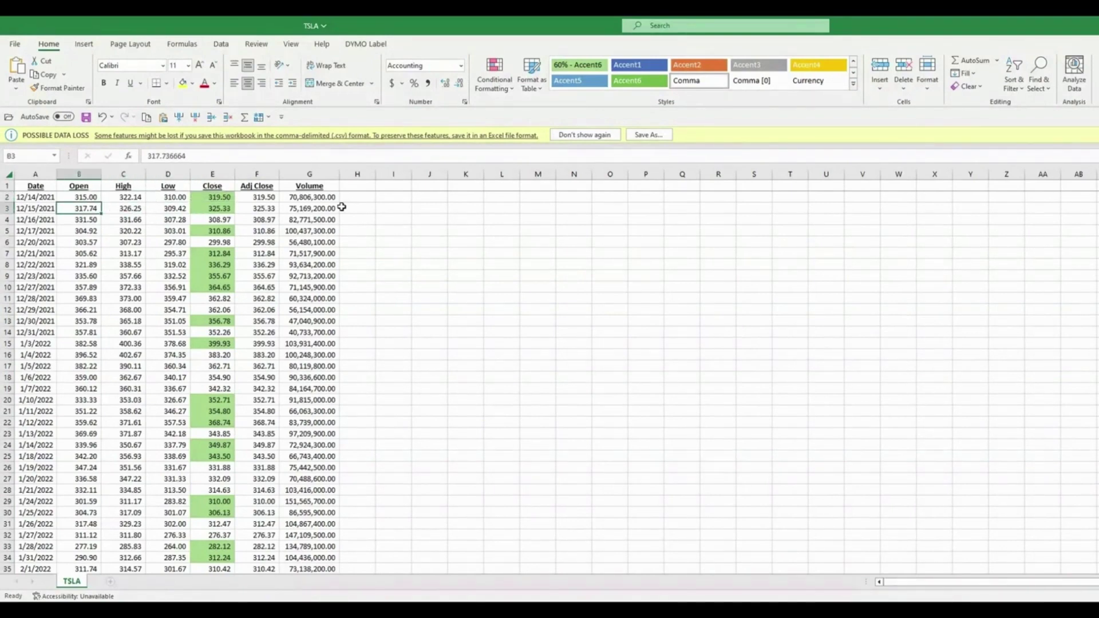
pyautogui.press('Right')
pyautogui.press('Right')
pyautogui.press('Right')
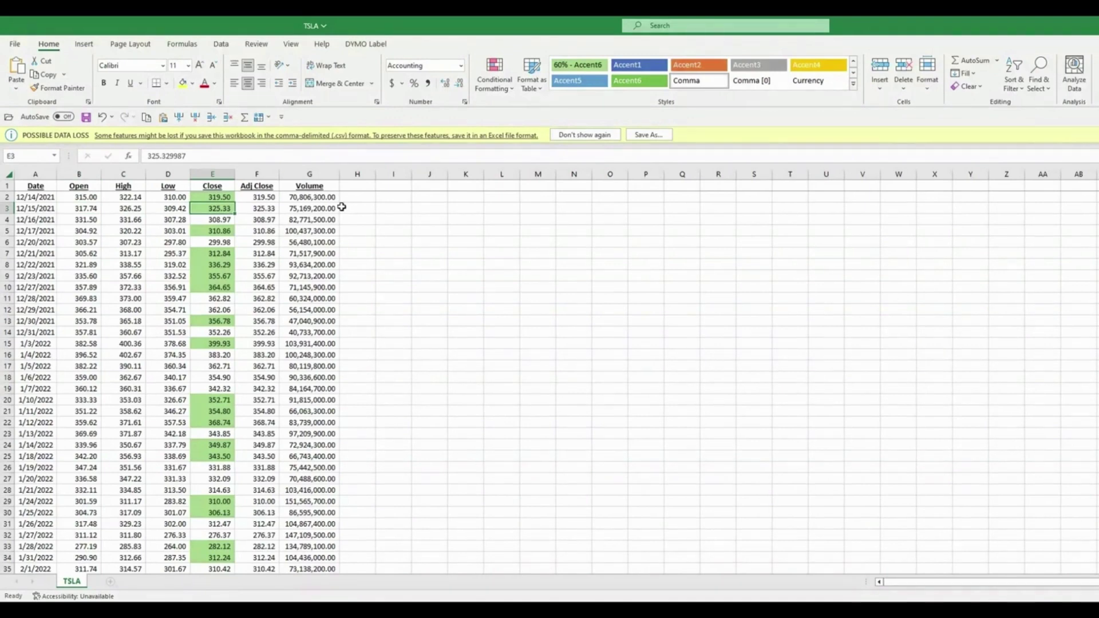
pyautogui.press('Down')
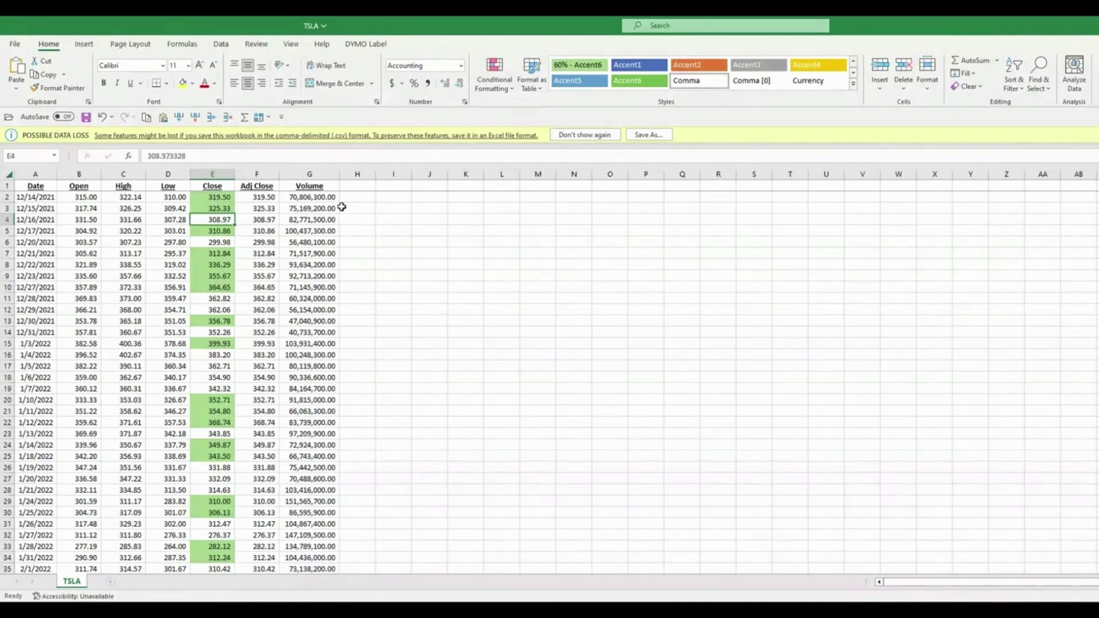
# Reselect the closing prices from E2 to the last data row and start a second conditional formatting rule based on a formula
pyautogui.press('Up')
pyautogui.press('Up')
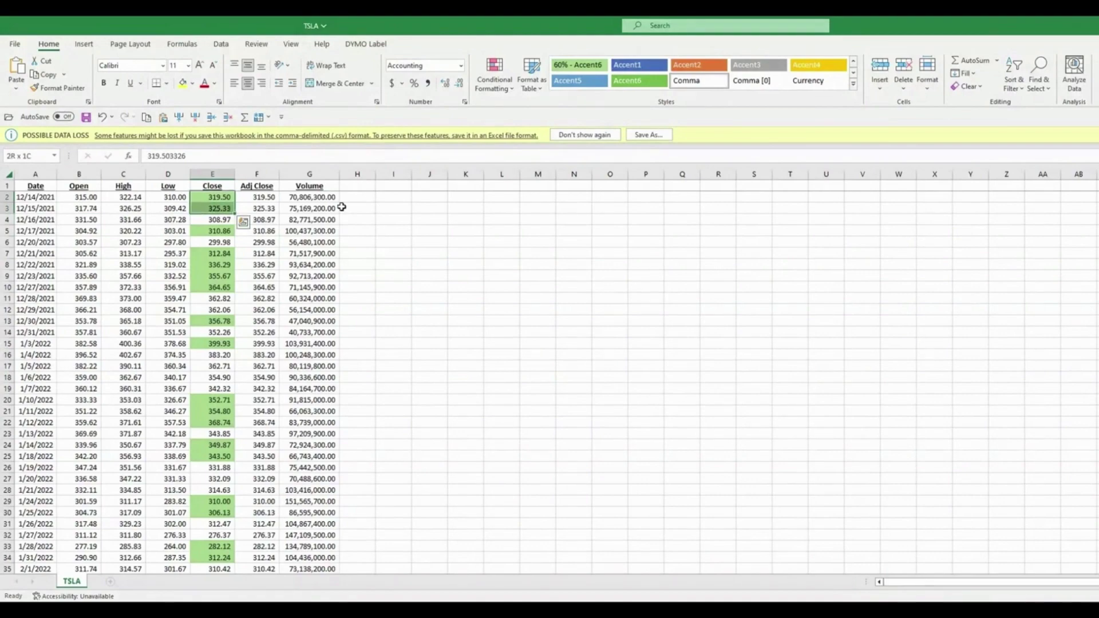
pyautogui.hotkey('ctrl', 'shift', 'Down')
pyautogui.scroll(20, 333, 312)
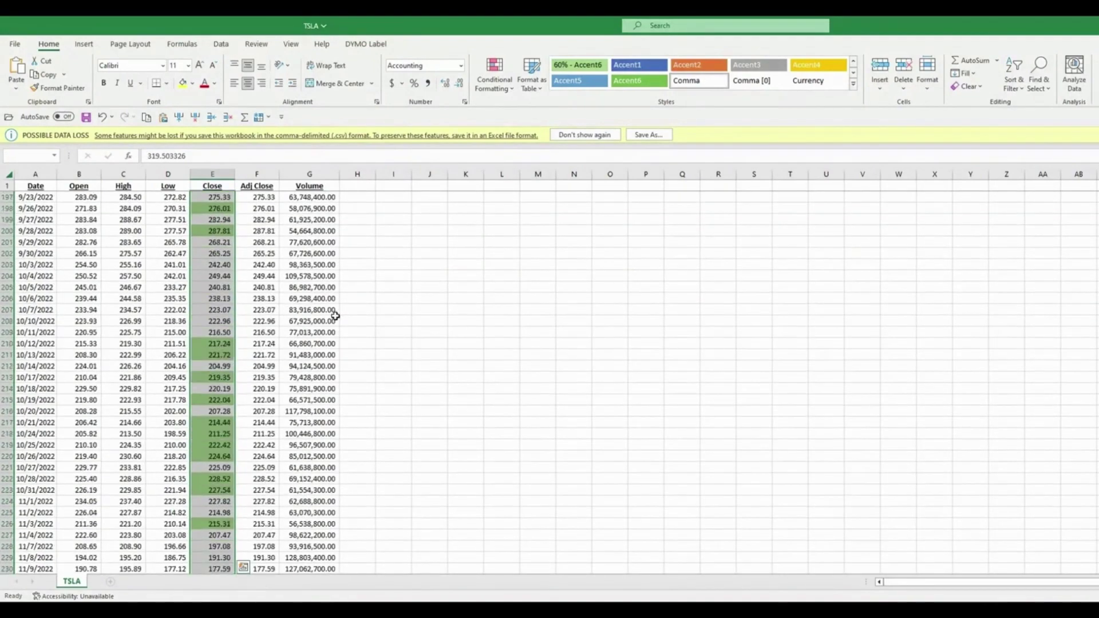
pyautogui.scroll(20, 283, 267)
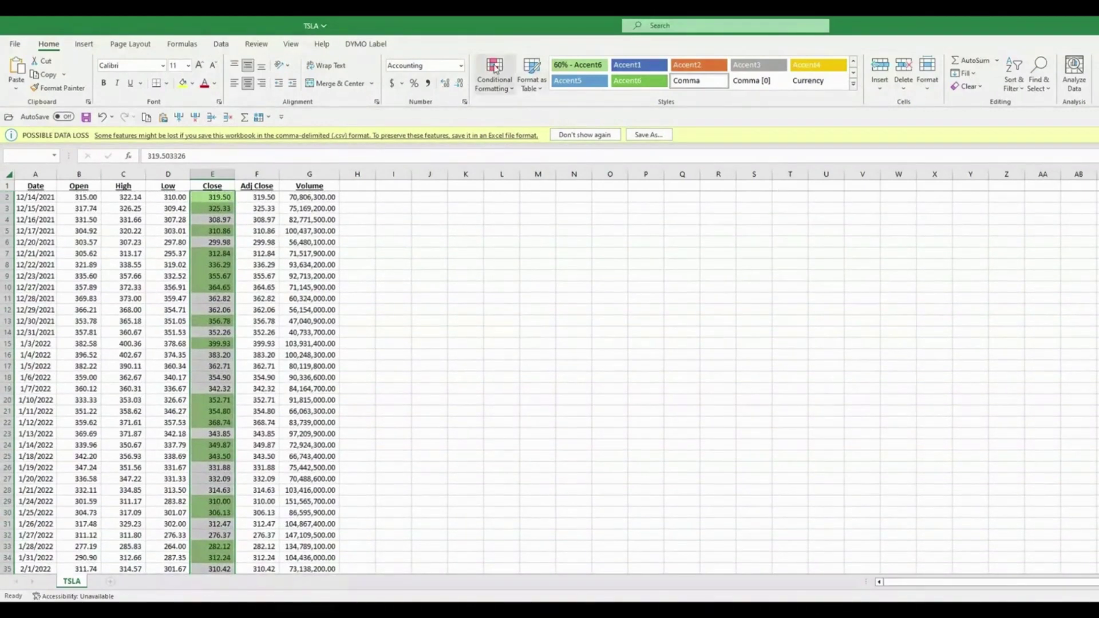
pyautogui.click(495, 77)
pyautogui.moveTo(542, 113)
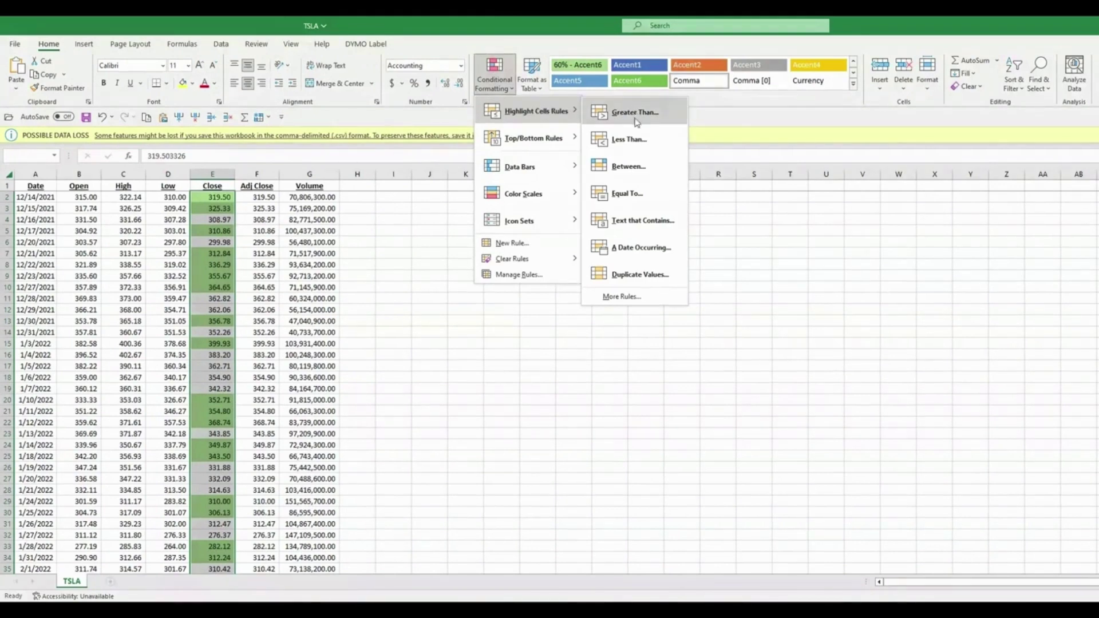
pyautogui.click(621, 296)
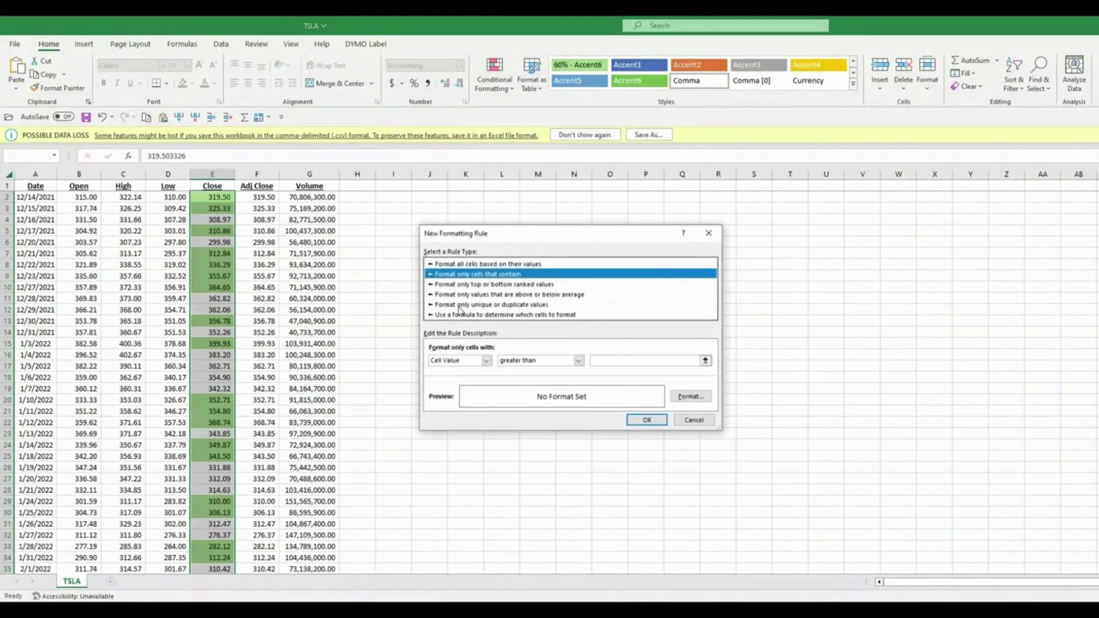
pyautogui.click(582, 315)
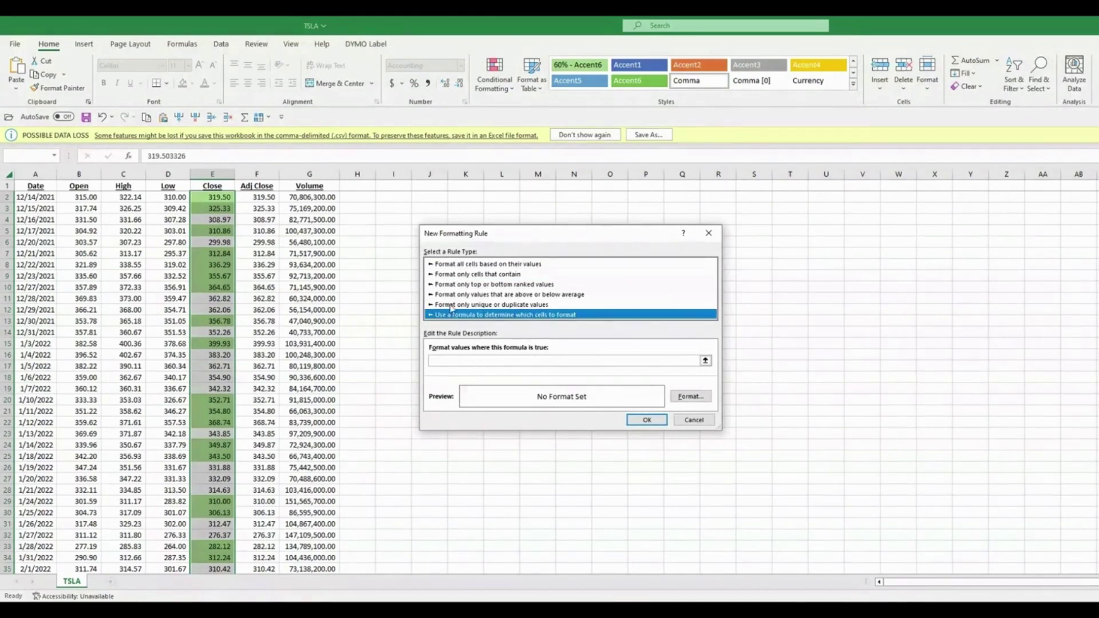
# Enter the formula =E2:E254<B2:B254 as the new rule's condition to target closes below the open
pyautogui.click(496, 361)
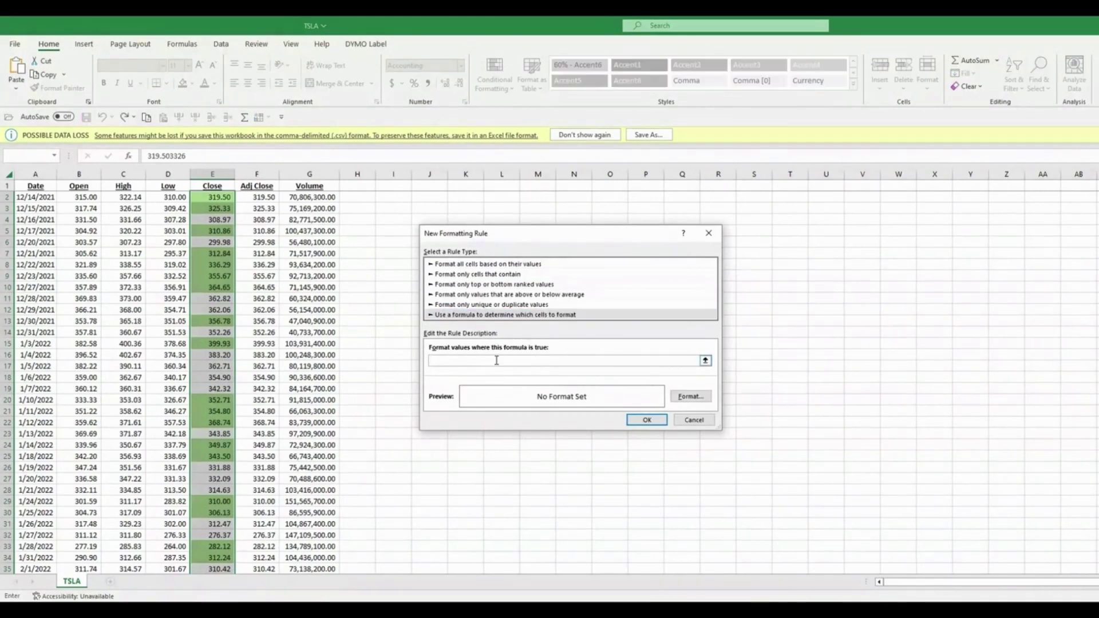
pyautogui.write('=')
pyautogui.write('4')
pyautogui.write('<B2:B254')
# Give the rule a dark red background fill and apply it to the closing prices
pyautogui.click(687, 397)
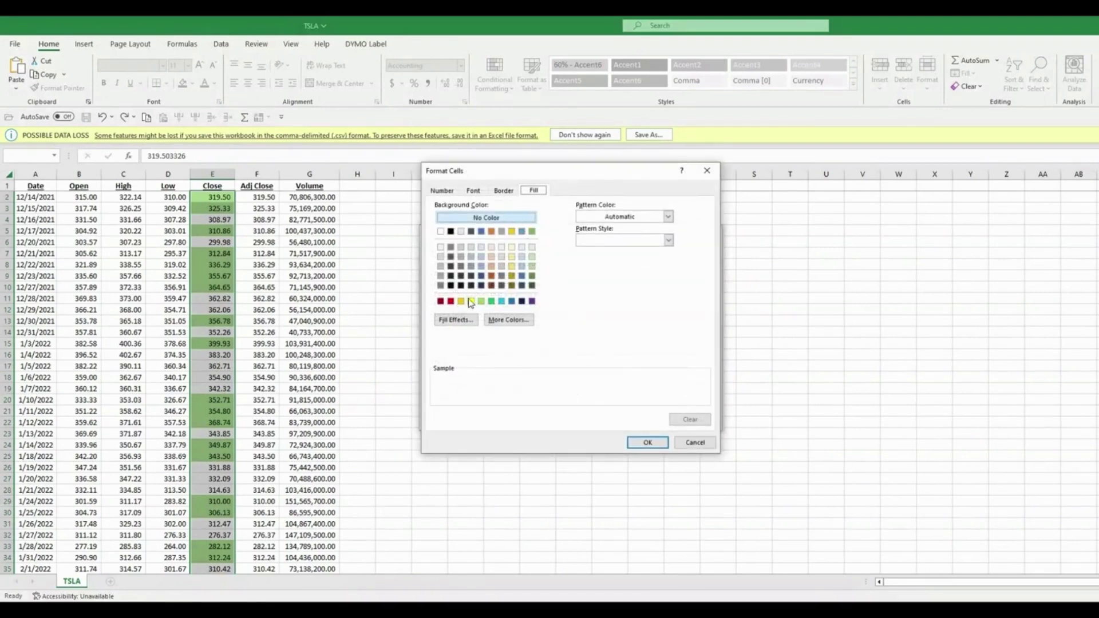
pyautogui.click(441, 302)
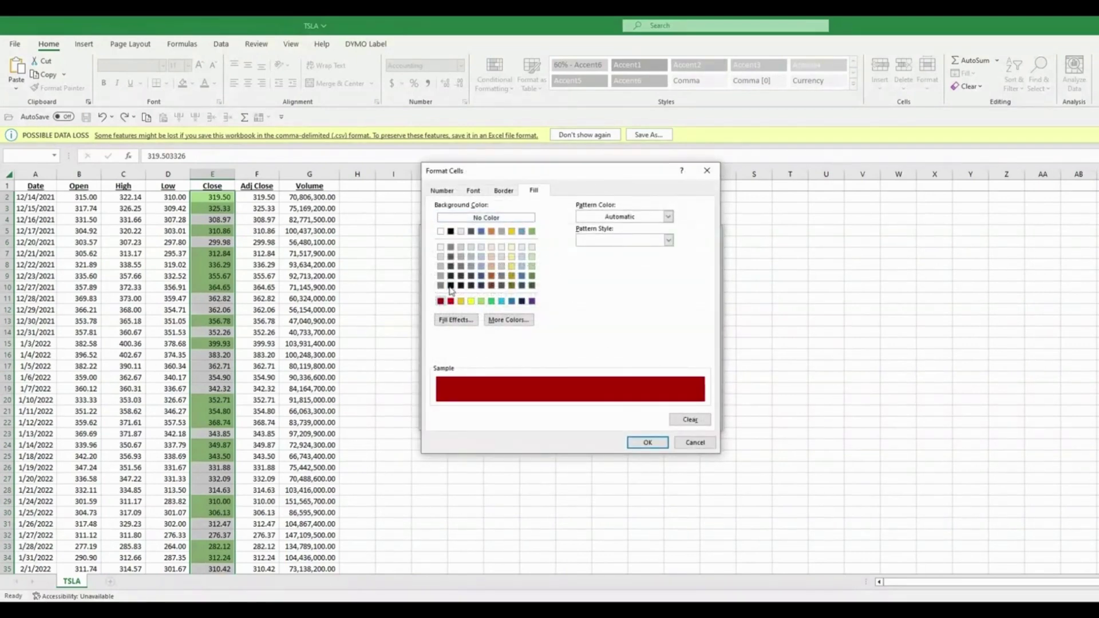
pyautogui.click(647, 442)
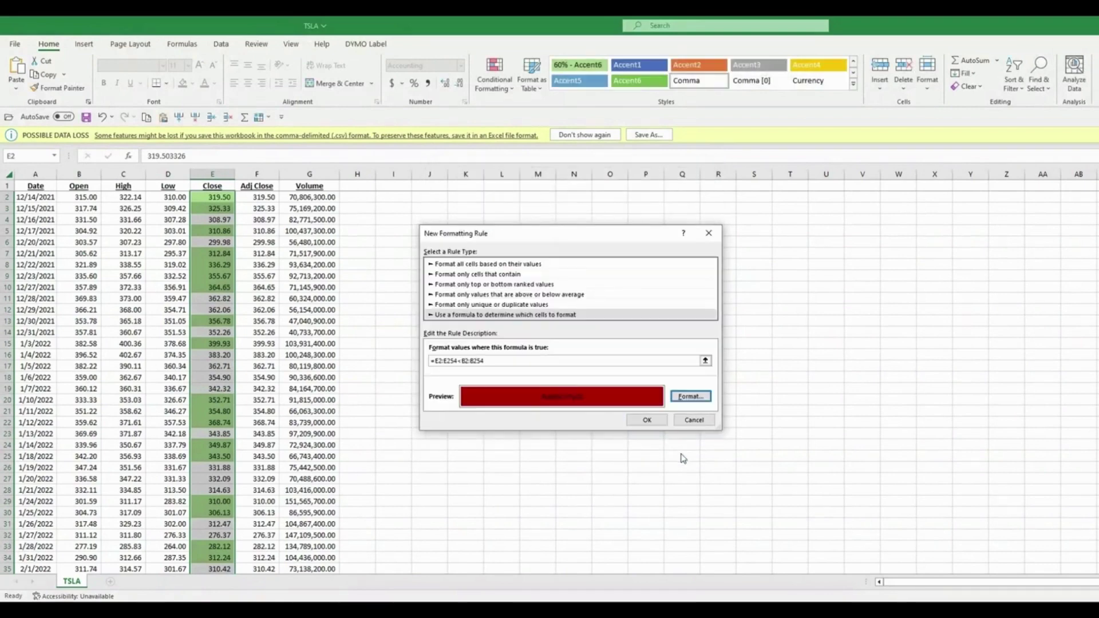
pyautogui.click(655, 418)
pyautogui.click(271, 234)
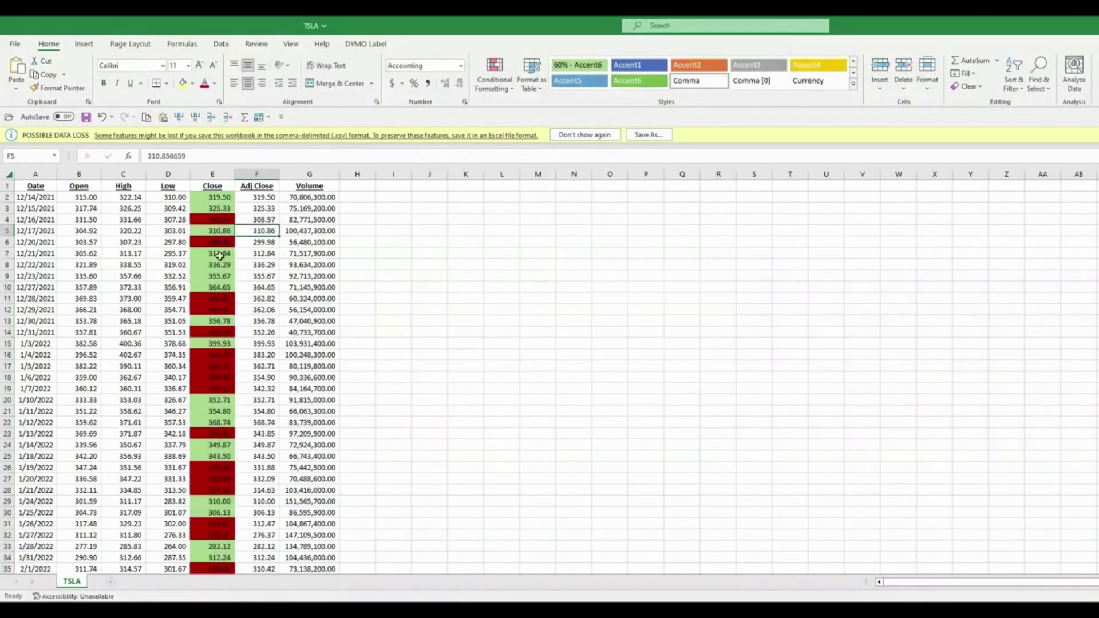
# Compare the color of the Close price in row 2 with that day's Open price
pyautogui.click(152, 250)
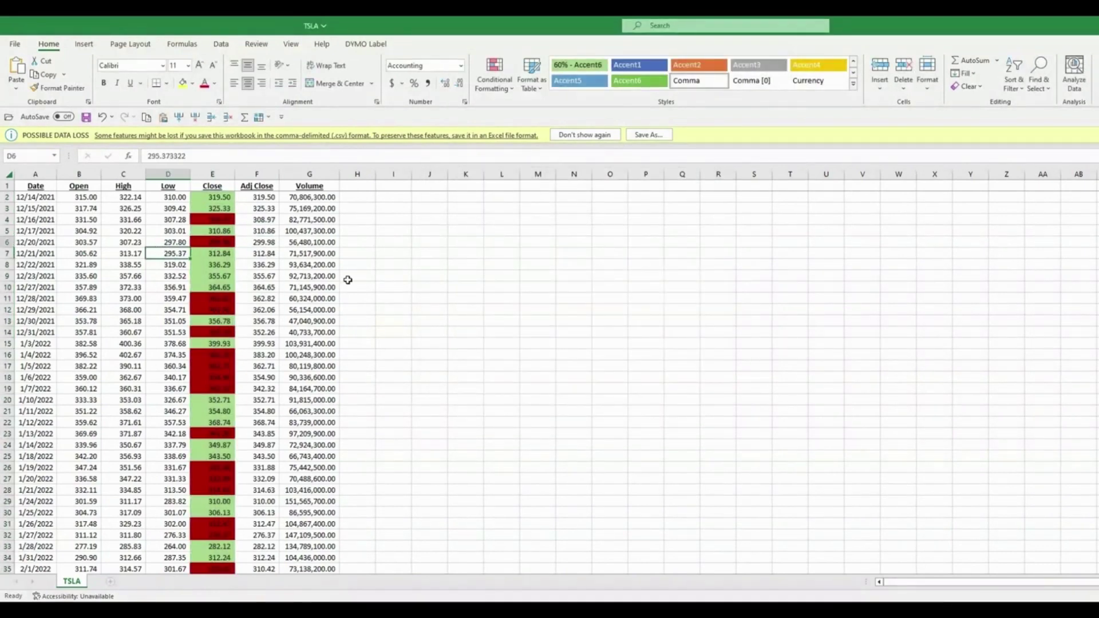
pyautogui.press('Up')
pyautogui.press('Up')
pyautogui.press('Right')
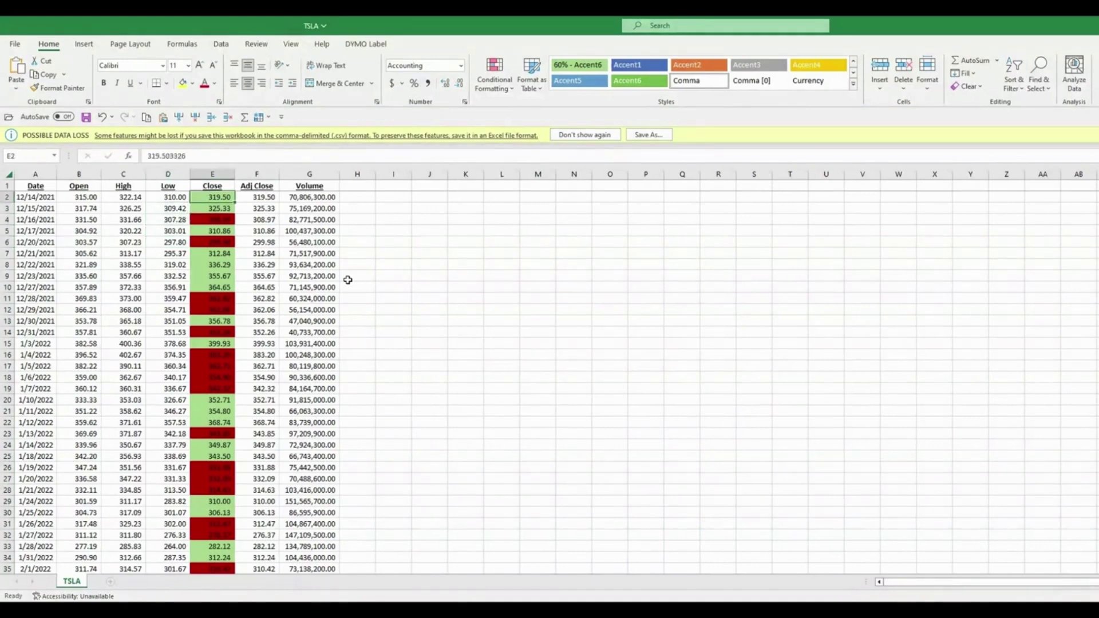
pyautogui.press('Left')
pyautogui.press('Left')
pyautogui.press('Left')
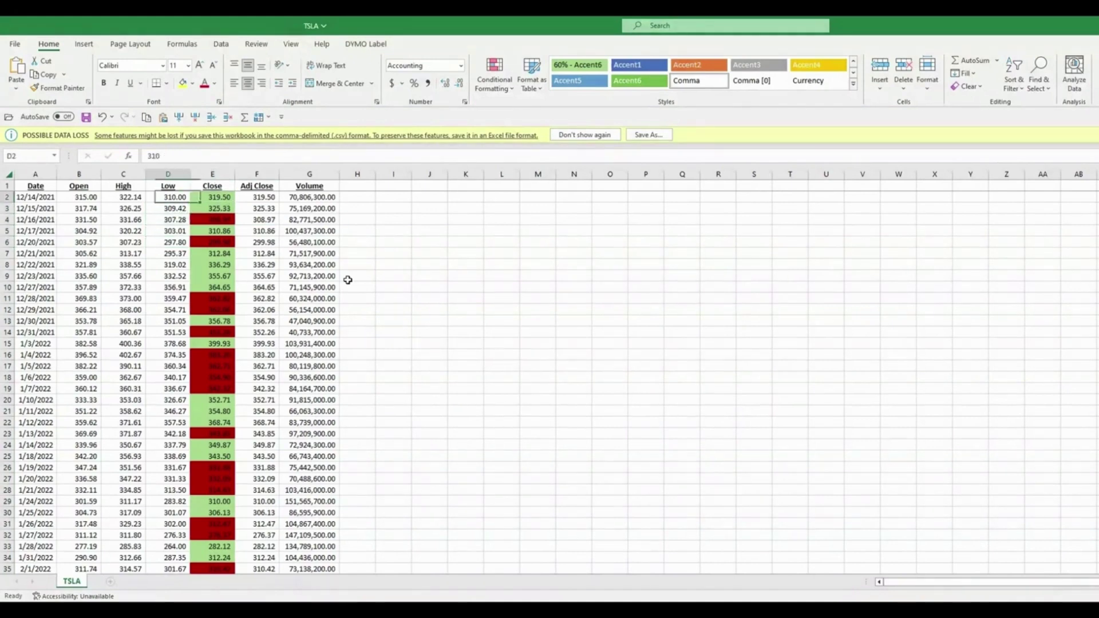
# Compare the color of the Close price in row 4 with that day's Open price
pyautogui.press('Down')
pyautogui.press('Down')
pyautogui.press('Right')
pyautogui.press('Right')
pyautogui.press('Right')
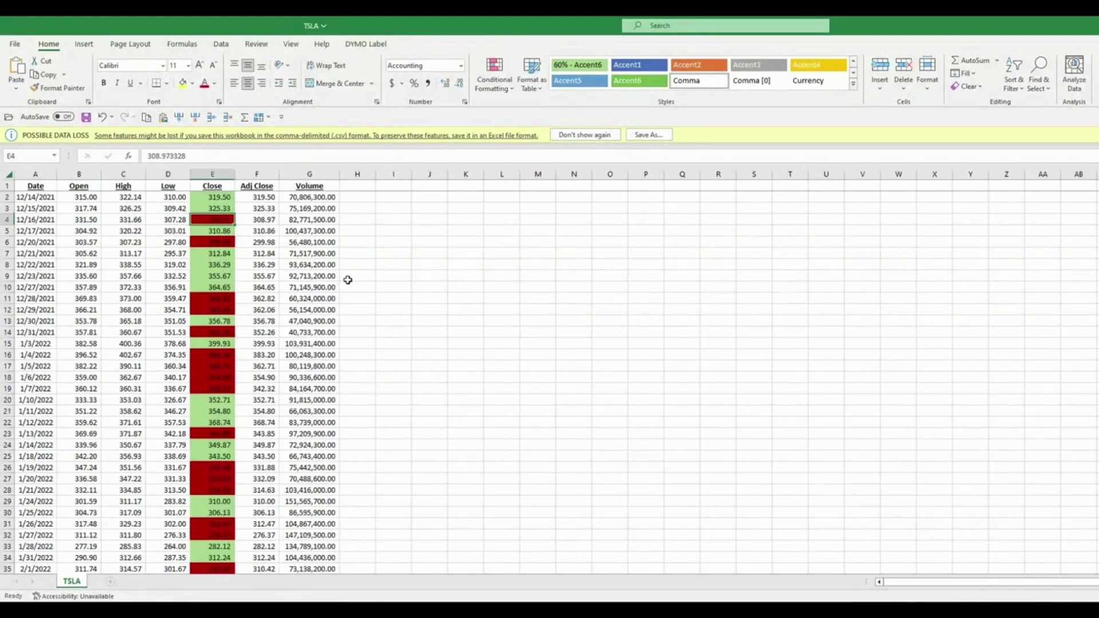
pyautogui.press('Left')
pyautogui.press('Left')
pyautogui.press('Left')
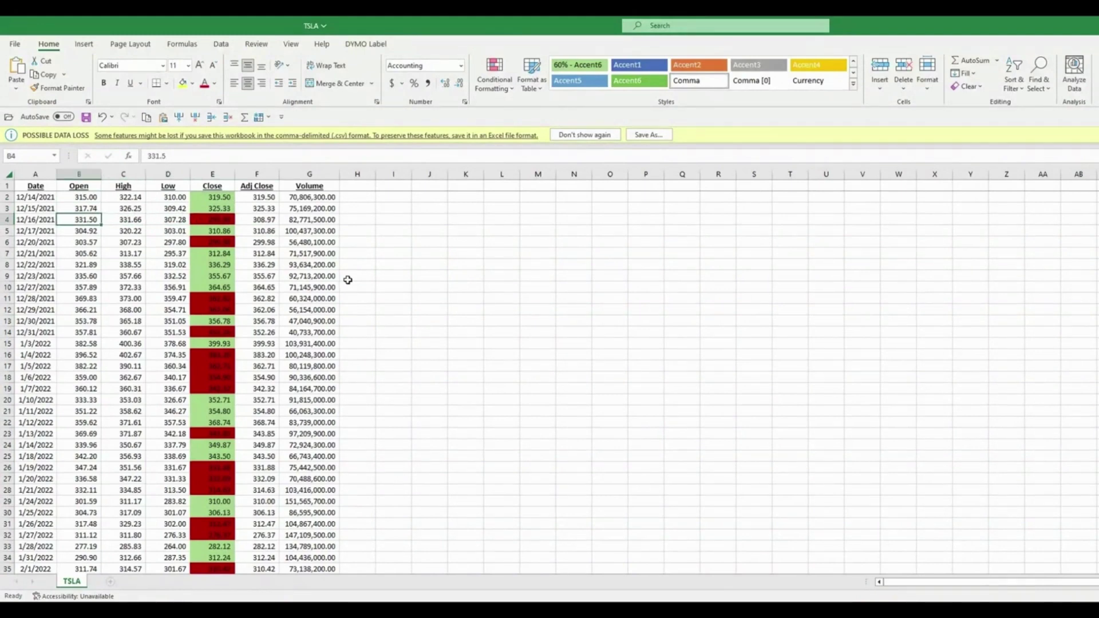
pyautogui.press('Right')
pyautogui.press('Right')
pyautogui.press('Right')
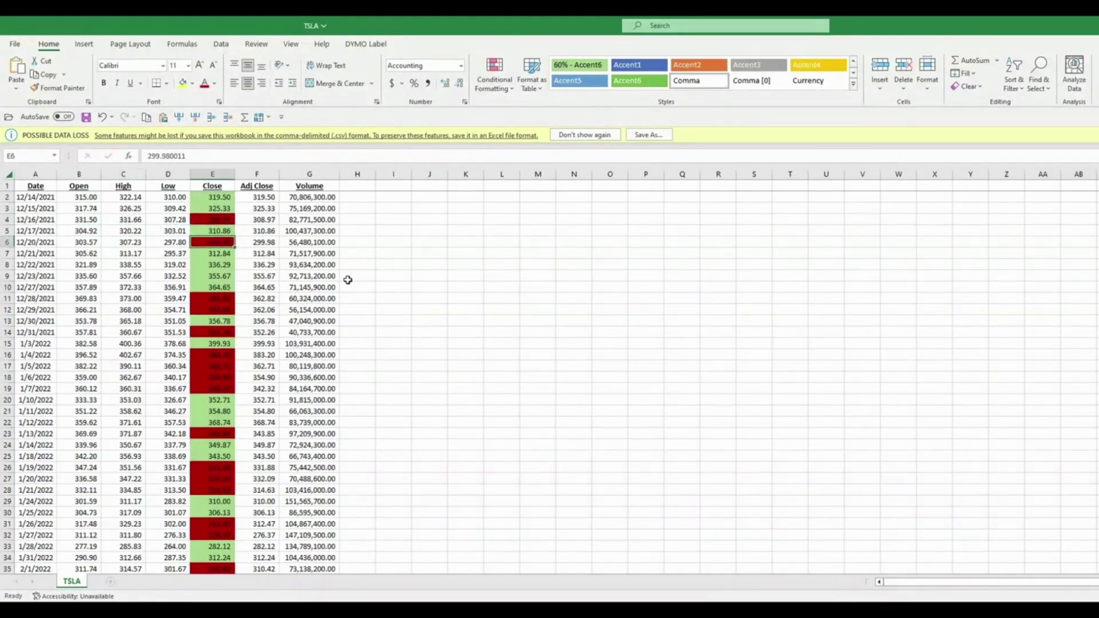
# Examine the green and red highlighting down the Close column from row 6 to row 117
pyautogui.press('Down')
pyautogui.press('Down')
pyautogui.press('Down')
pyautogui.press('Down')
pyautogui.press('Down')
pyautogui.press('Down')
pyautogui.press('Down')
pyautogui.press('Down')
pyautogui.press('Down')
pyautogui.press('Down')
pyautogui.press('Down')
pyautogui.press('Down')
pyautogui.press('Down')
pyautogui.press('Down')
pyautogui.press('Down')
pyautogui.press('Down')
pyautogui.press('Down')
pyautogui.press('Down')
pyautogui.press('Down')
pyautogui.press('Down')
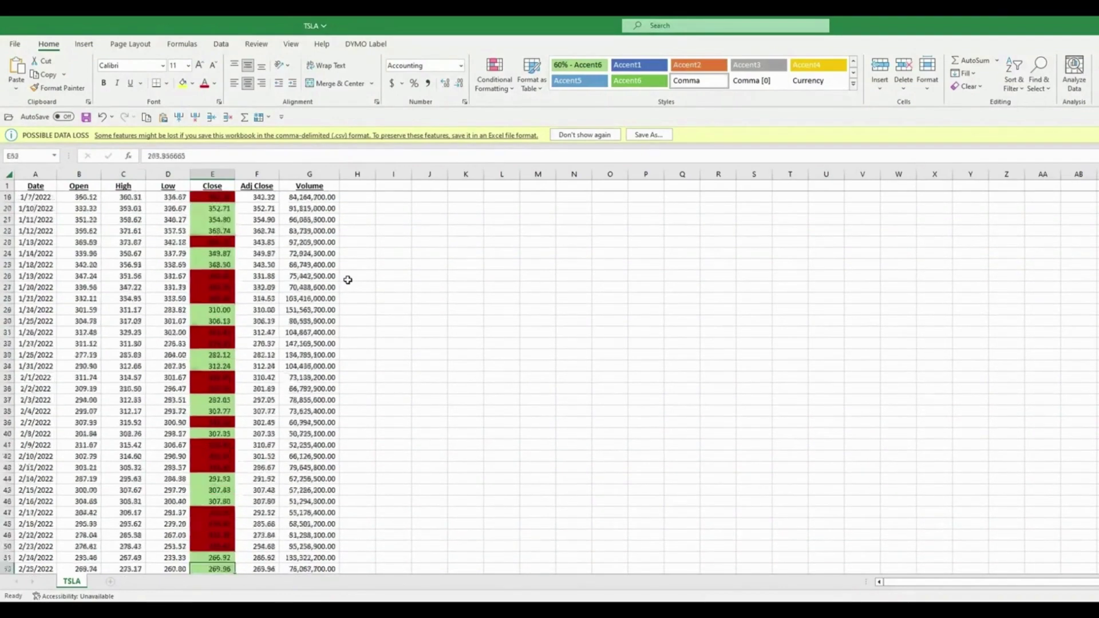
pyautogui.press('Down')
pyautogui.press('Down')
pyautogui.press('Down')
pyautogui.press('Down')
pyautogui.press('Down')
pyautogui.press('Down')
pyautogui.press('Down')
pyautogui.press('Down')
pyautogui.press('Down')
pyautogui.press('Down')
pyautogui.press('Down')
pyautogui.press('Down')
pyautogui.press('Down')
pyautogui.press('Down')
pyautogui.press('Down')
pyautogui.press('Down')
pyautogui.press('Down')
pyautogui.press('Down')
pyautogui.press('Down')
pyautogui.press('Down')
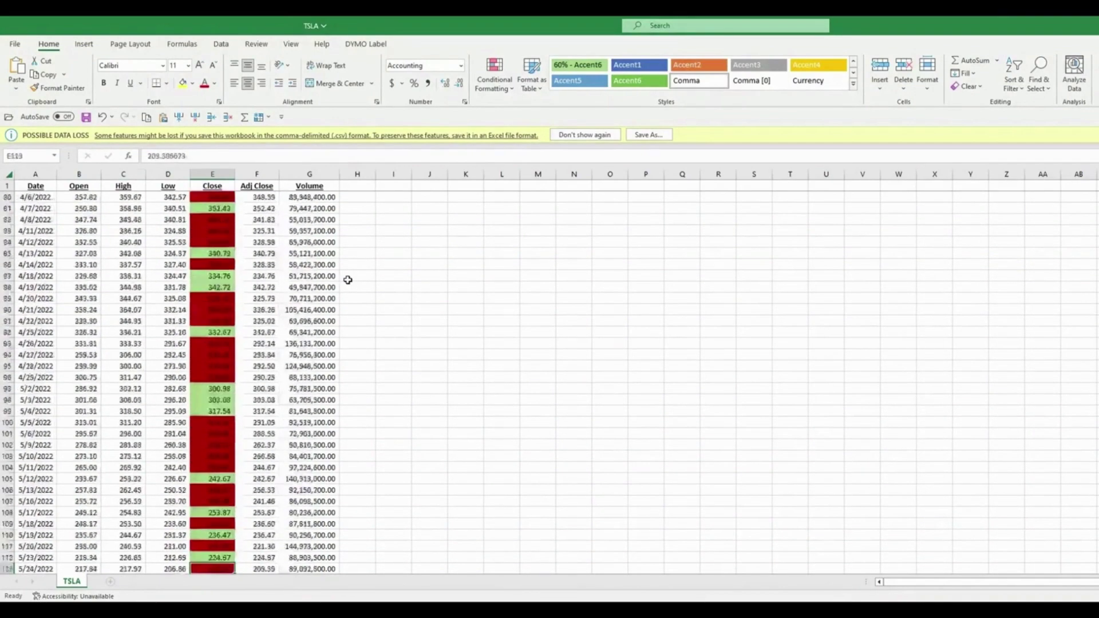
pyautogui.press('Down')
pyautogui.press('Down')
pyautogui.press('Down')
pyautogui.press('Down')
pyautogui.press('Down')
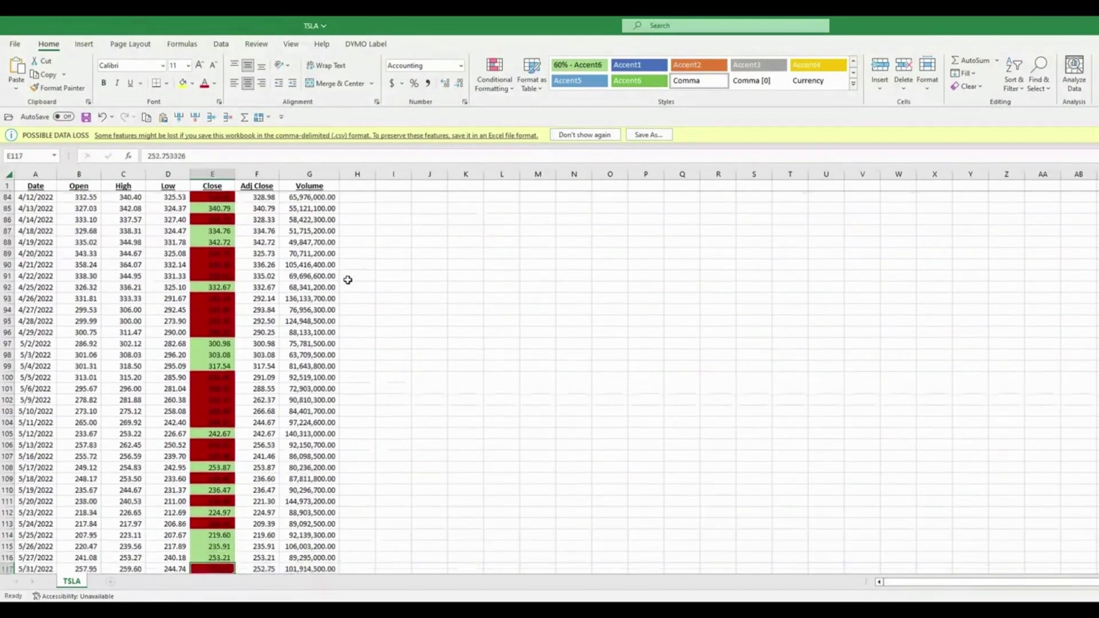